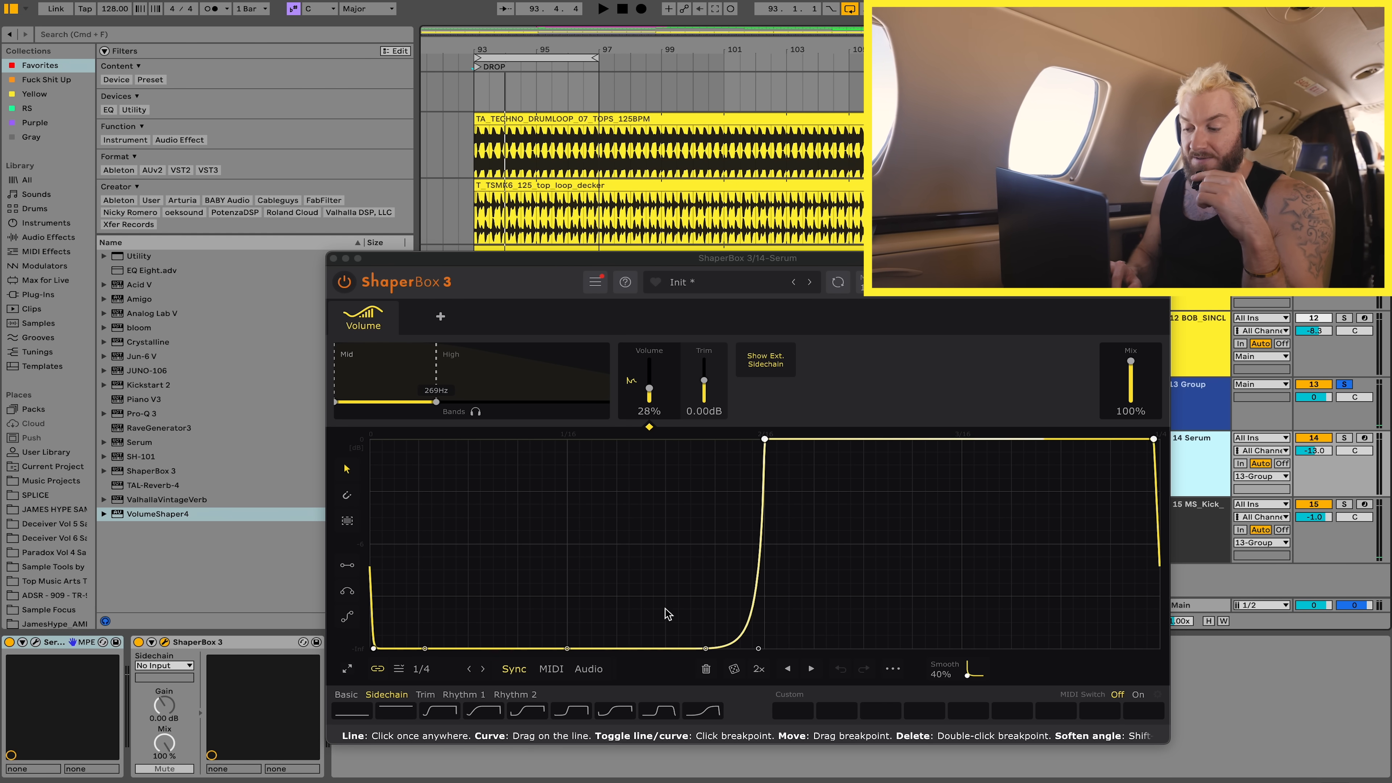
- Select bars 93 to 97 of the TA_TECHNO_DRUMLOOP_07_TOPS clip and audition the drop loop
key(space)
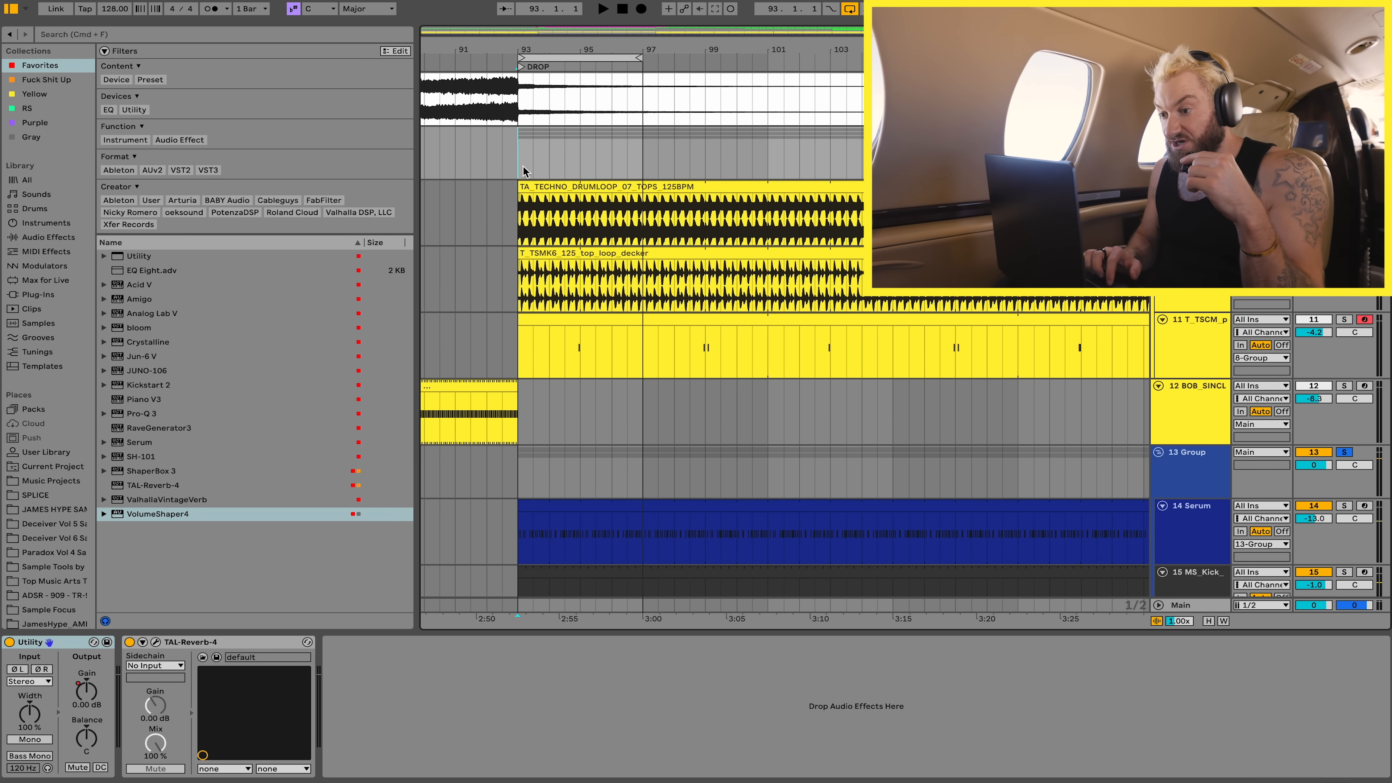
scroll(527, 228, up, 5)
drag(499, 227, 878, 222)
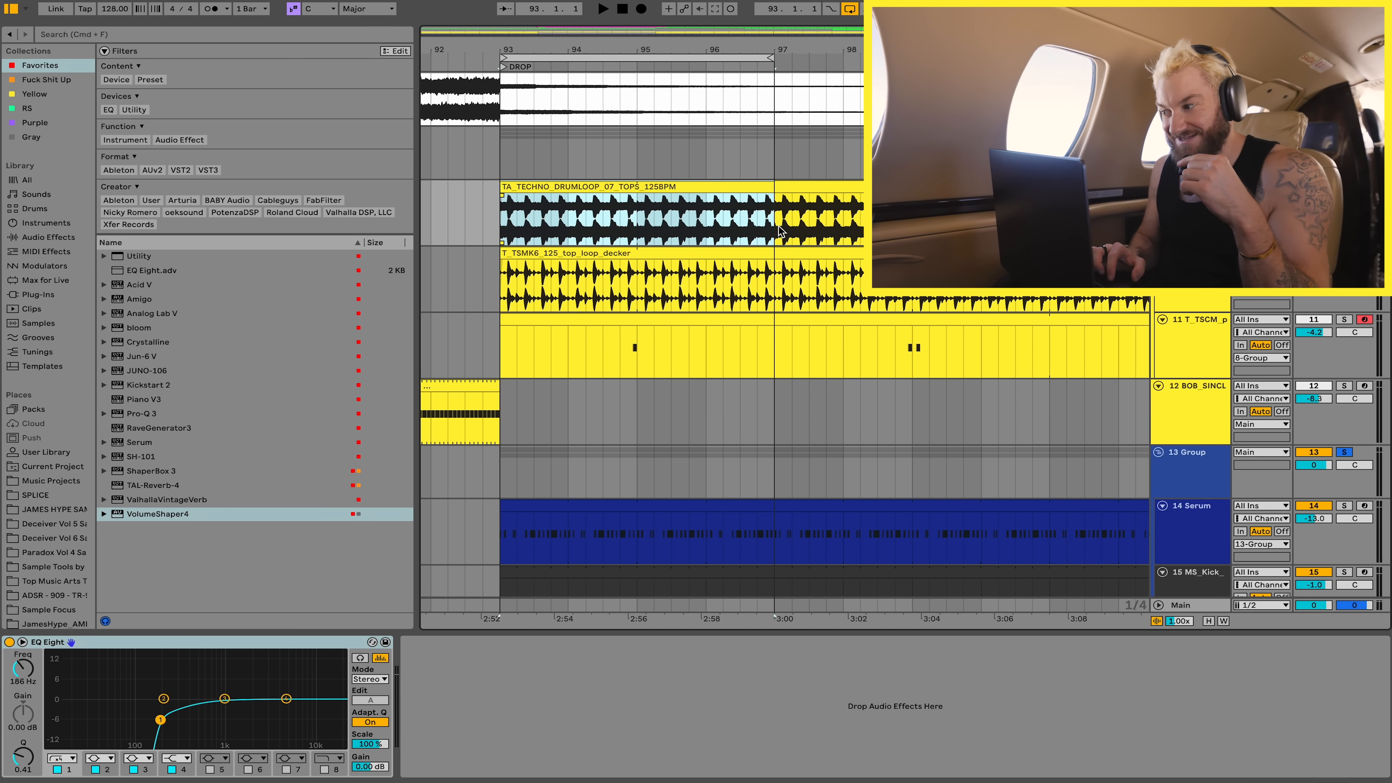
key(space)
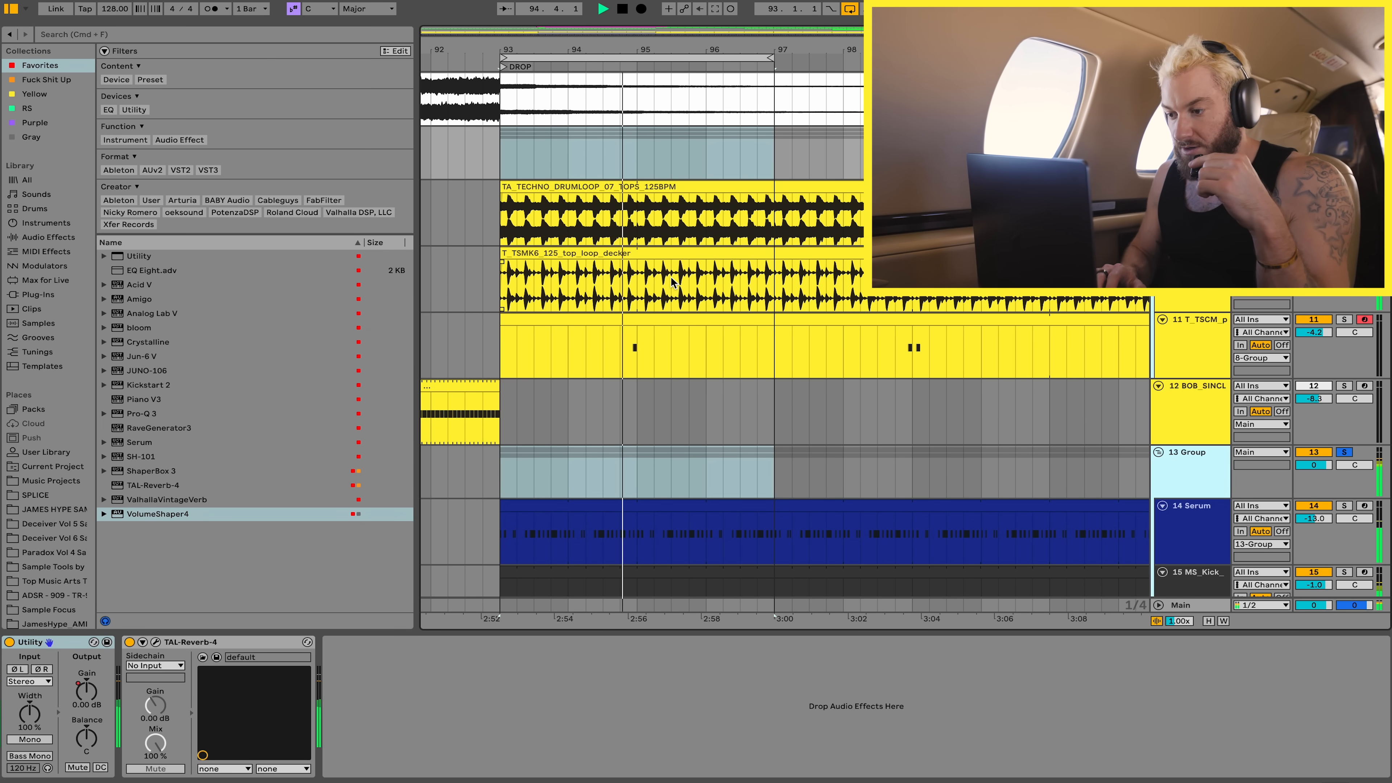
- Solo the track 11 percussion and audition its hits around bars 95 and 99
click(637, 341)
scroll(638, 341, up, 3)
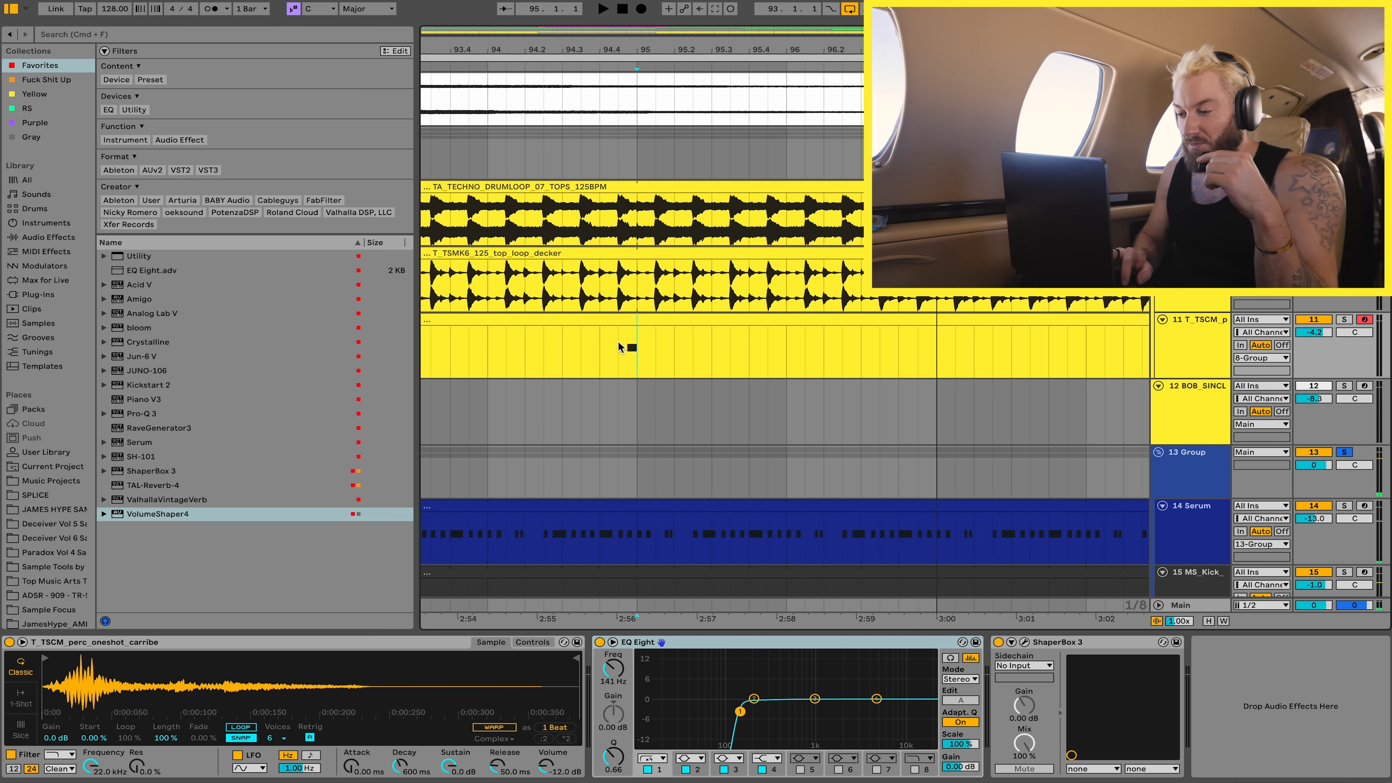
key(s)
key(space)
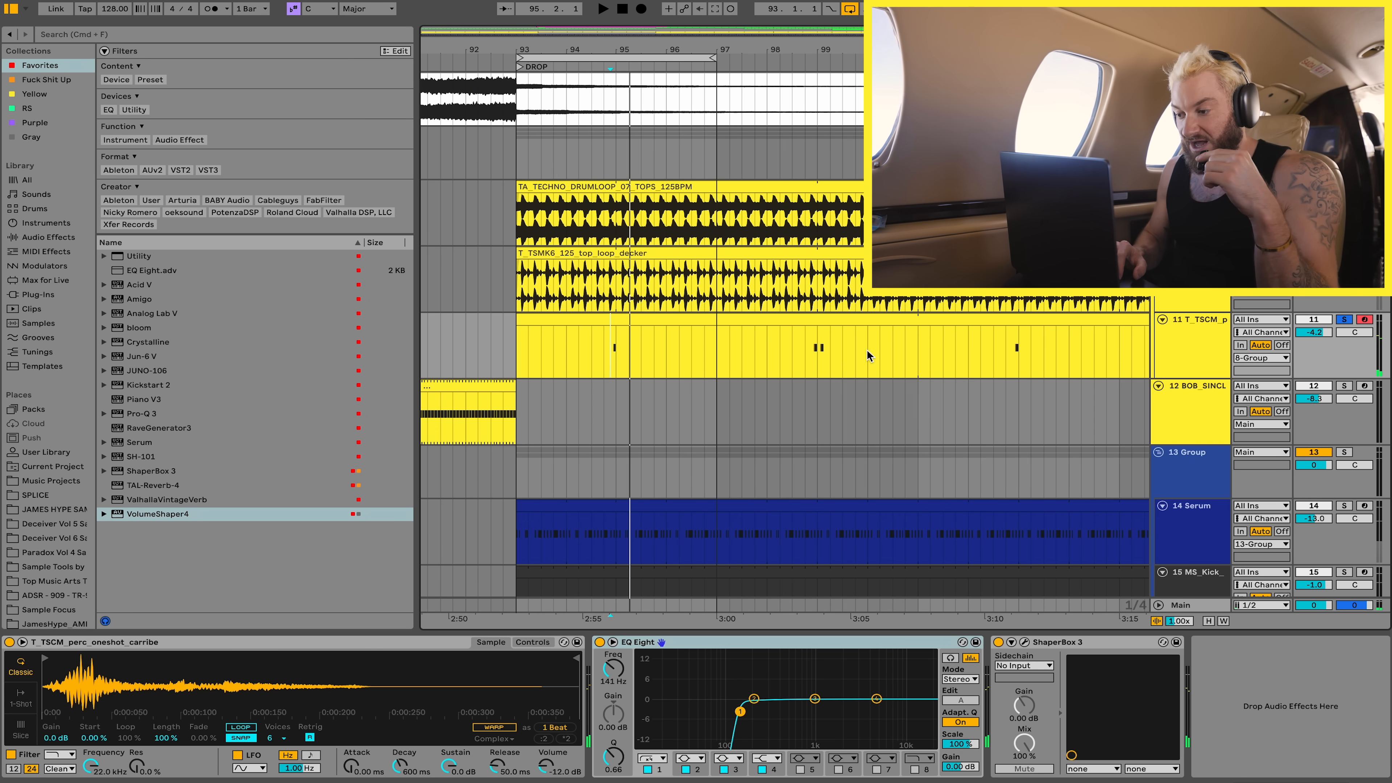
click(807, 353)
key(space)
scroll(808, 354, down, 3)
key(space)
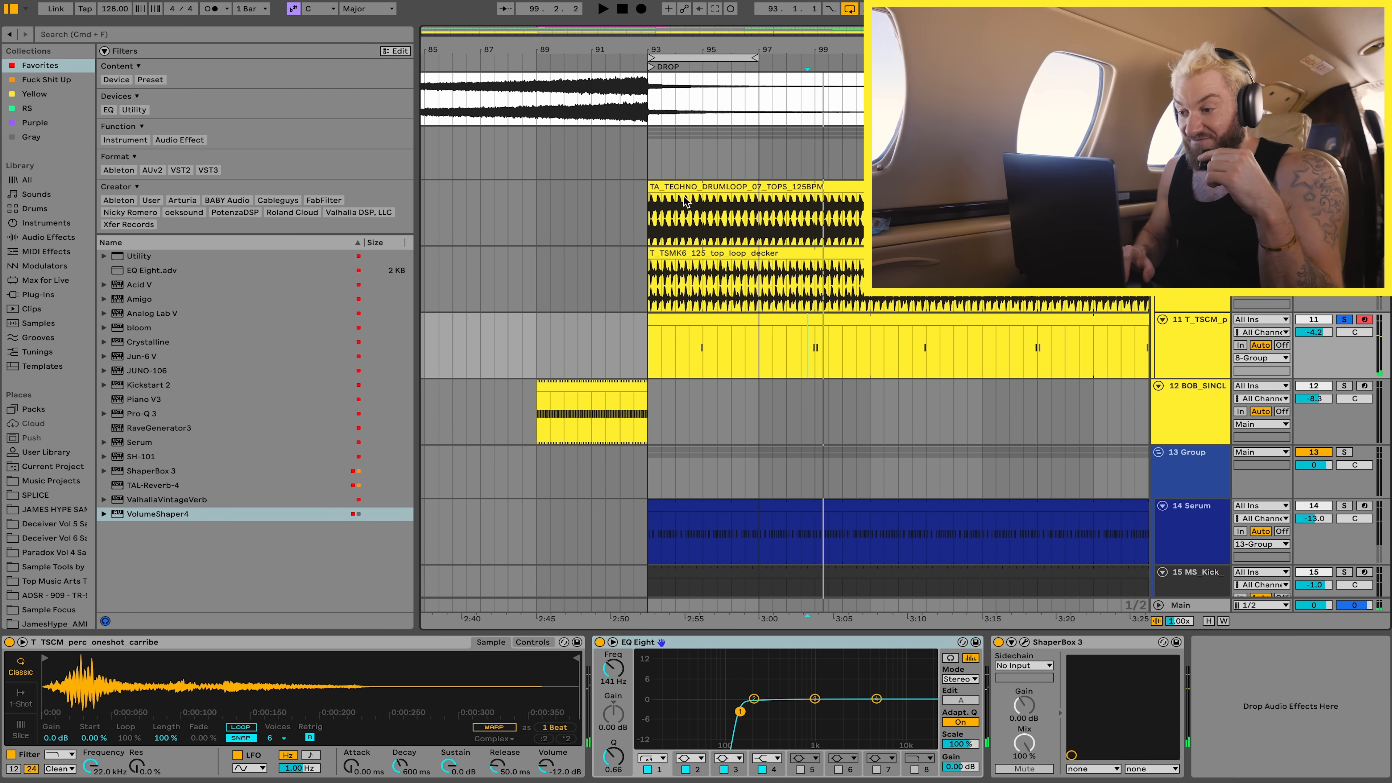
- Place the playback start at the DROP marker and extend the loop to bar 101
click(651, 167)
drag(760, 62, 898, 62)
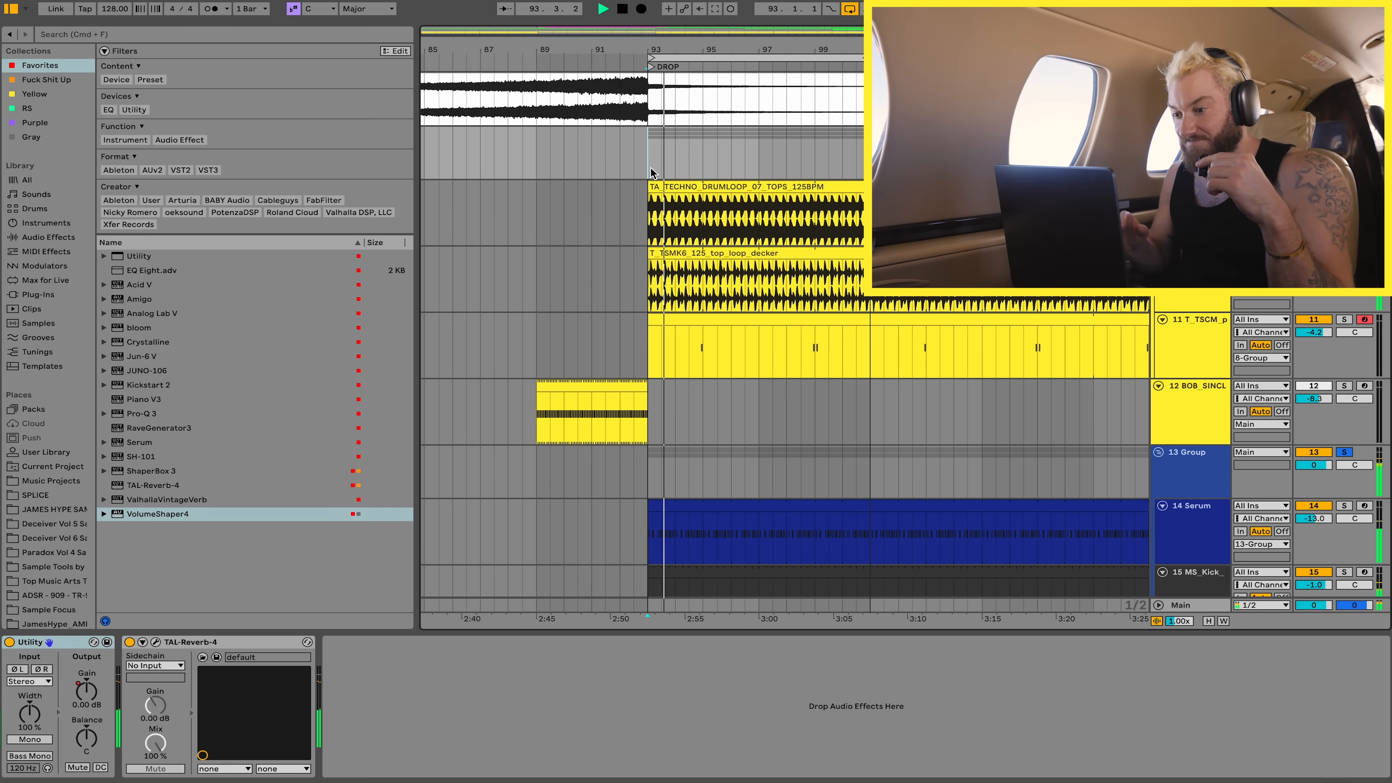
- Play the arrangement from bar 77 within the modjo - lady acapella clip
scroll(636, 183, down, 2)
scroll(631, 190, right, 5)
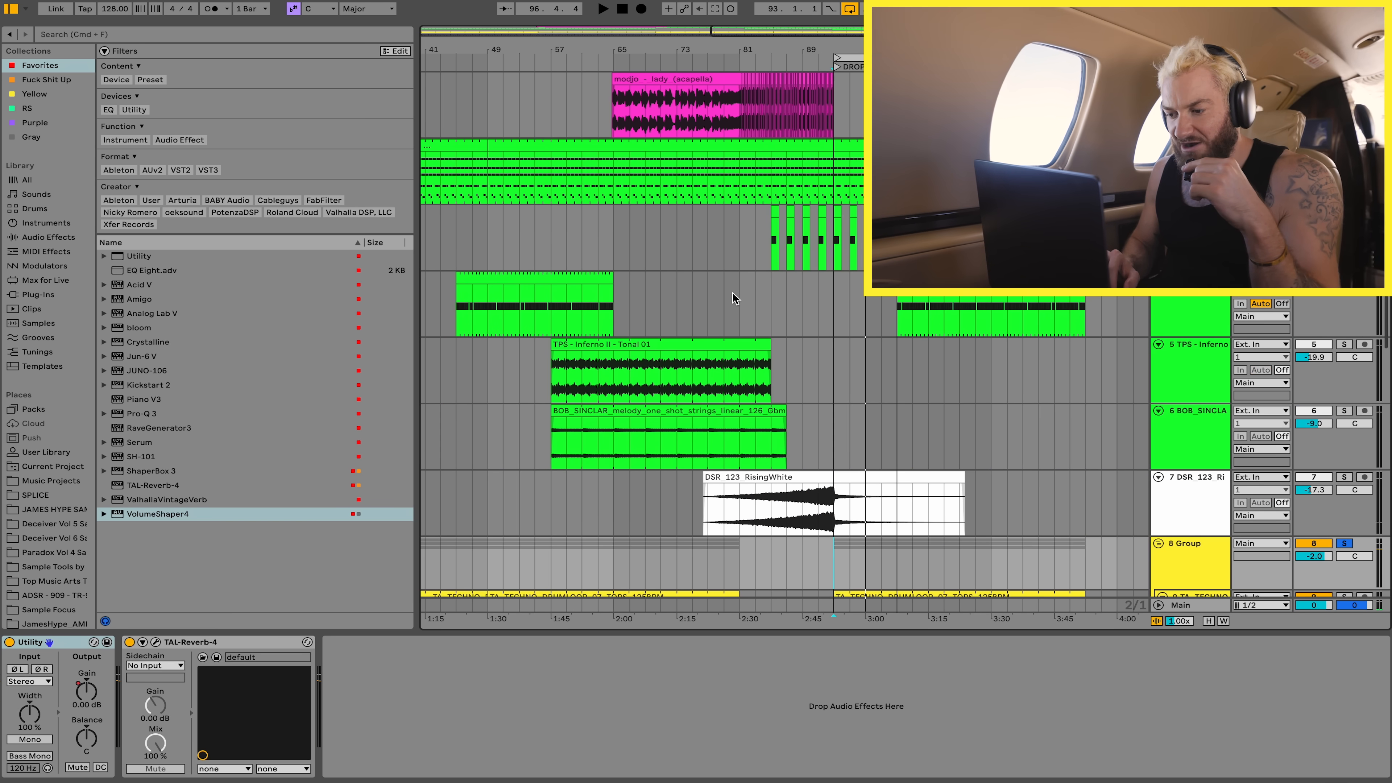
scroll(732, 293, left, 1)
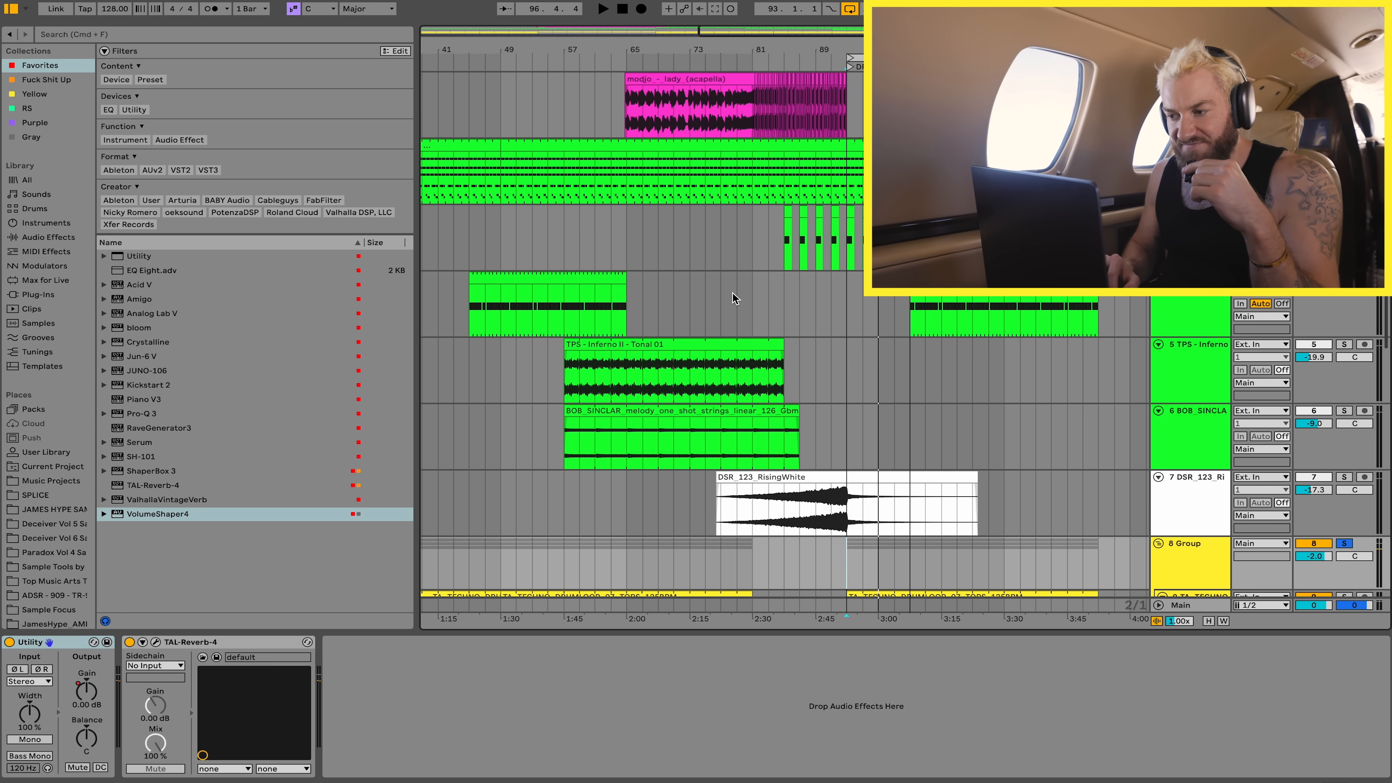
scroll(733, 293, down, 10)
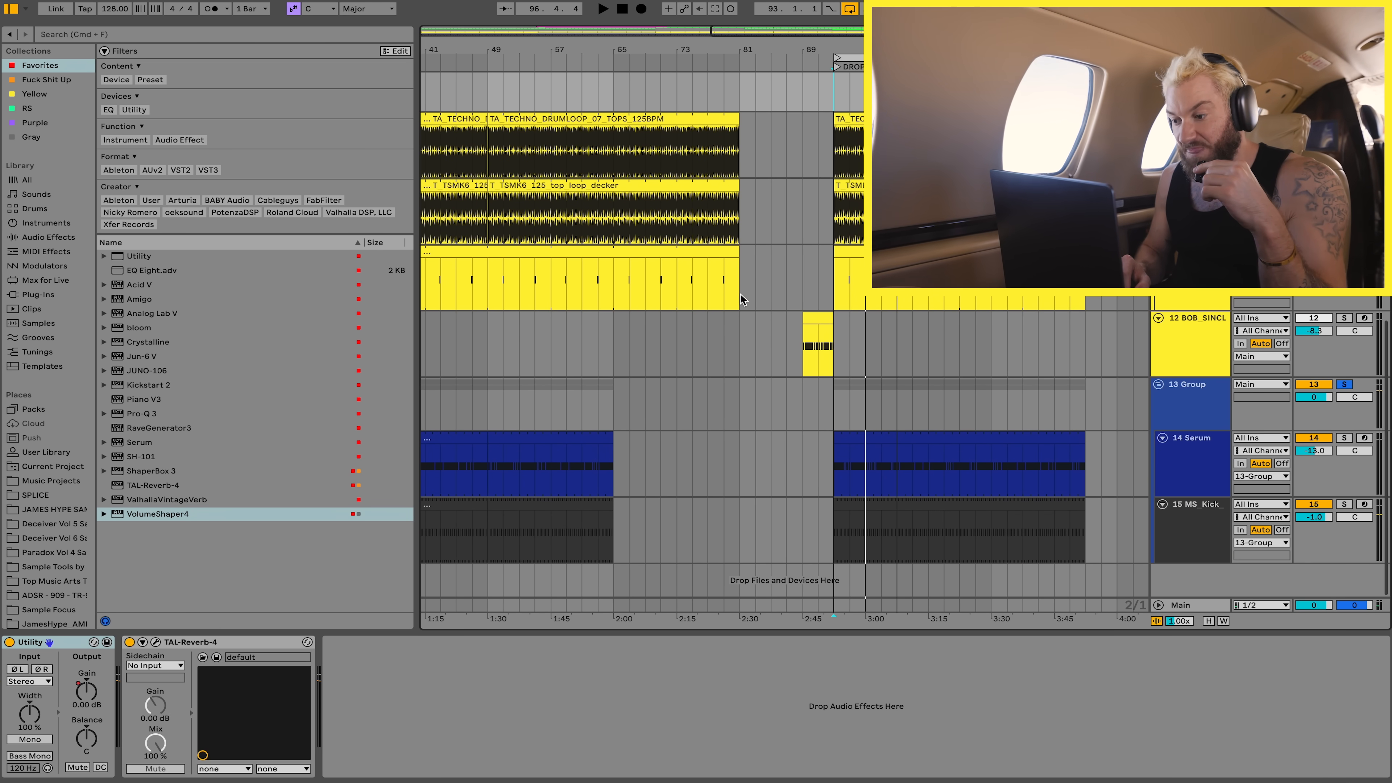
scroll(742, 294, up, 1)
scroll(741, 294, up, 15)
click(707, 103)
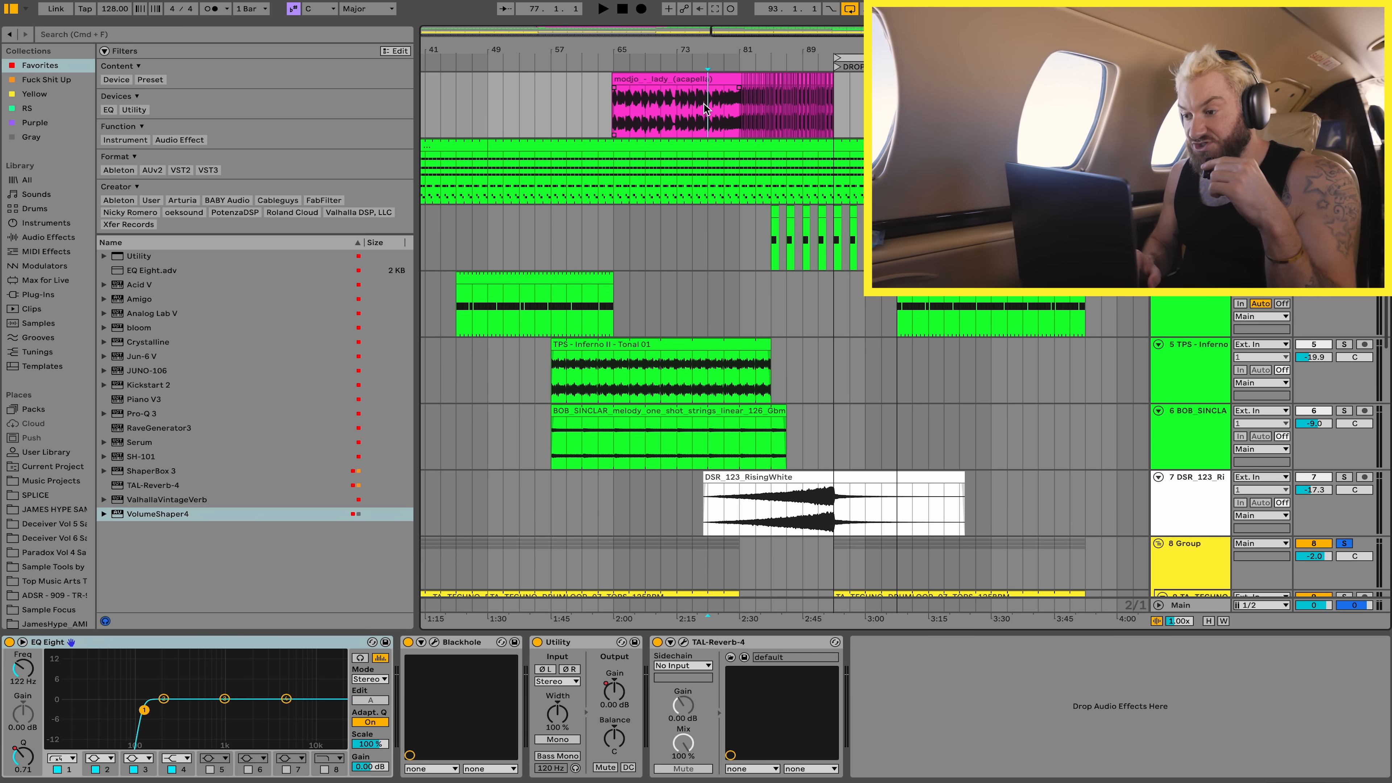
key(space)
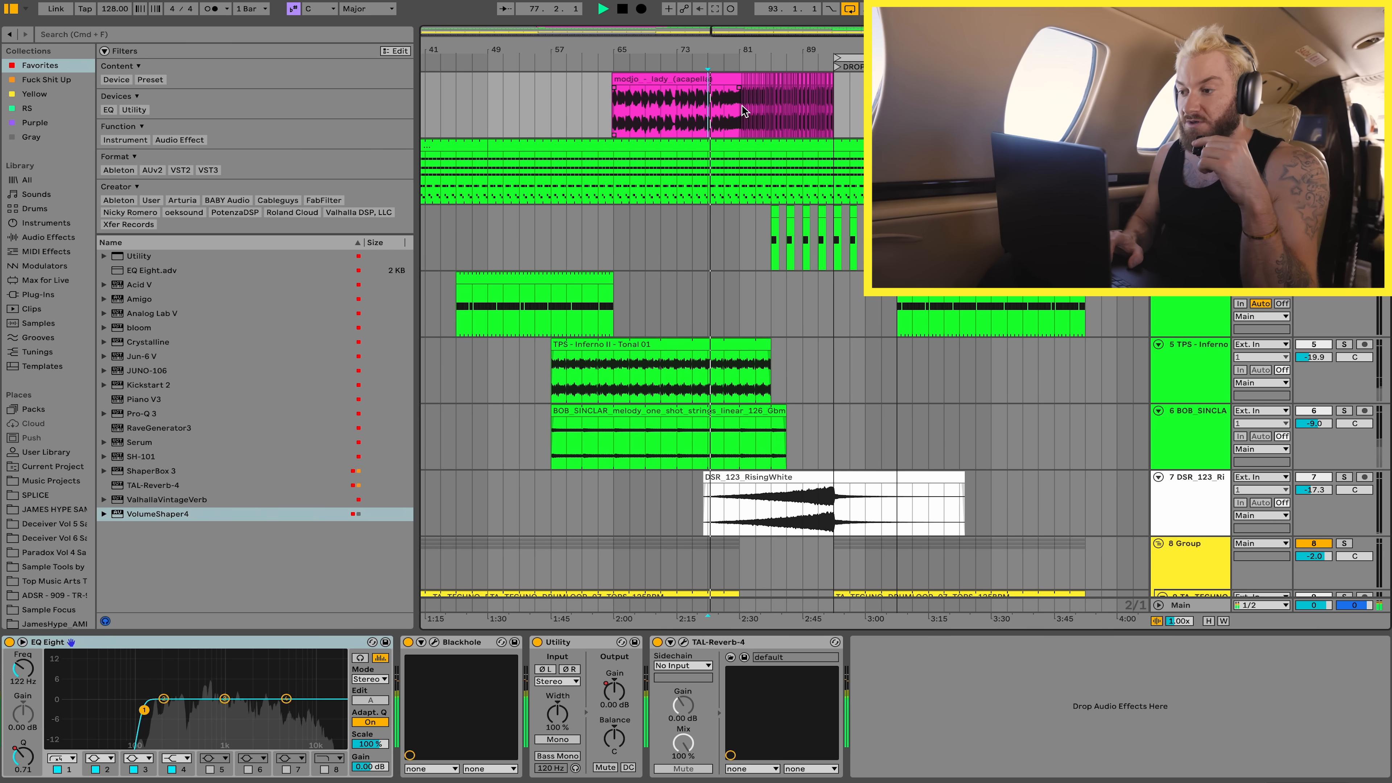
- Audition the acapella's build-up automation from bar 84, including the EQ Eight and Blackhole lanes
scroll(729, 105, up, 5)
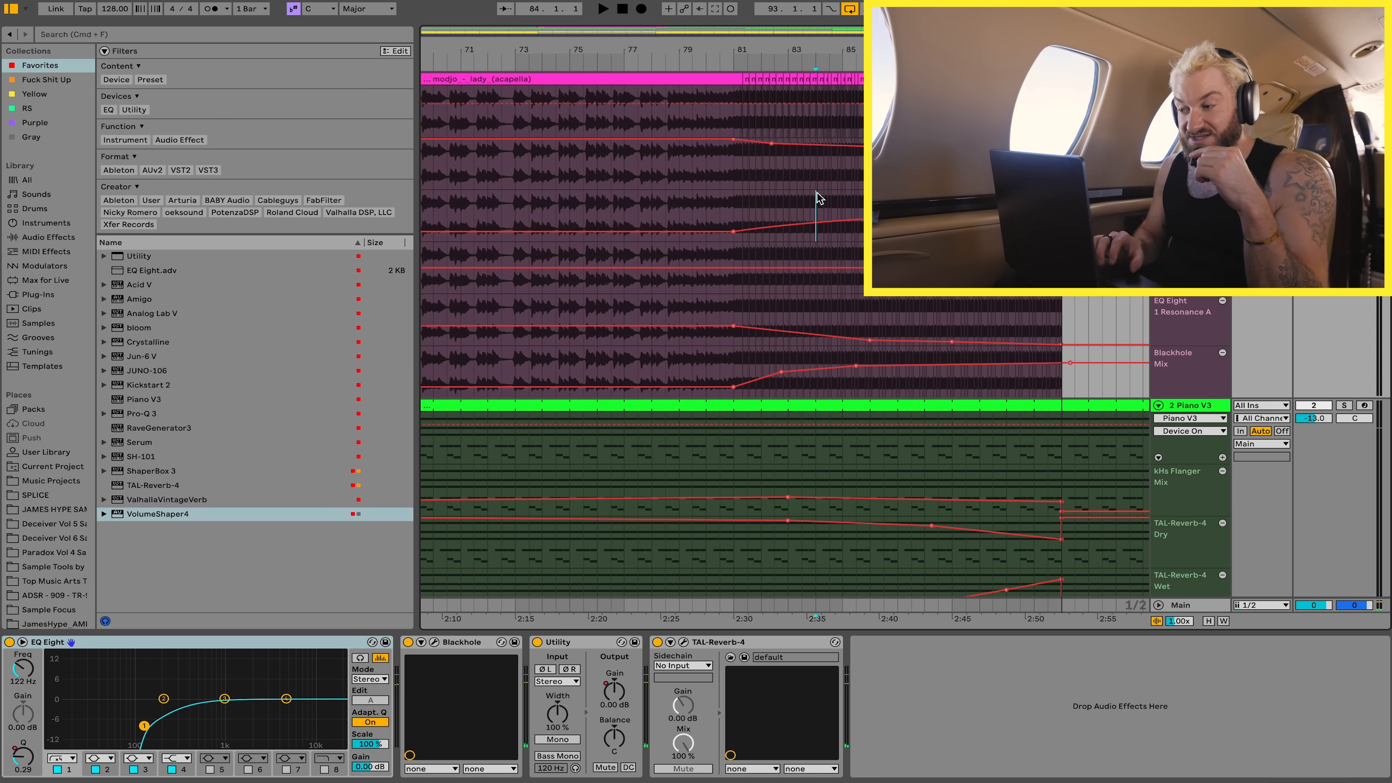
key(space)
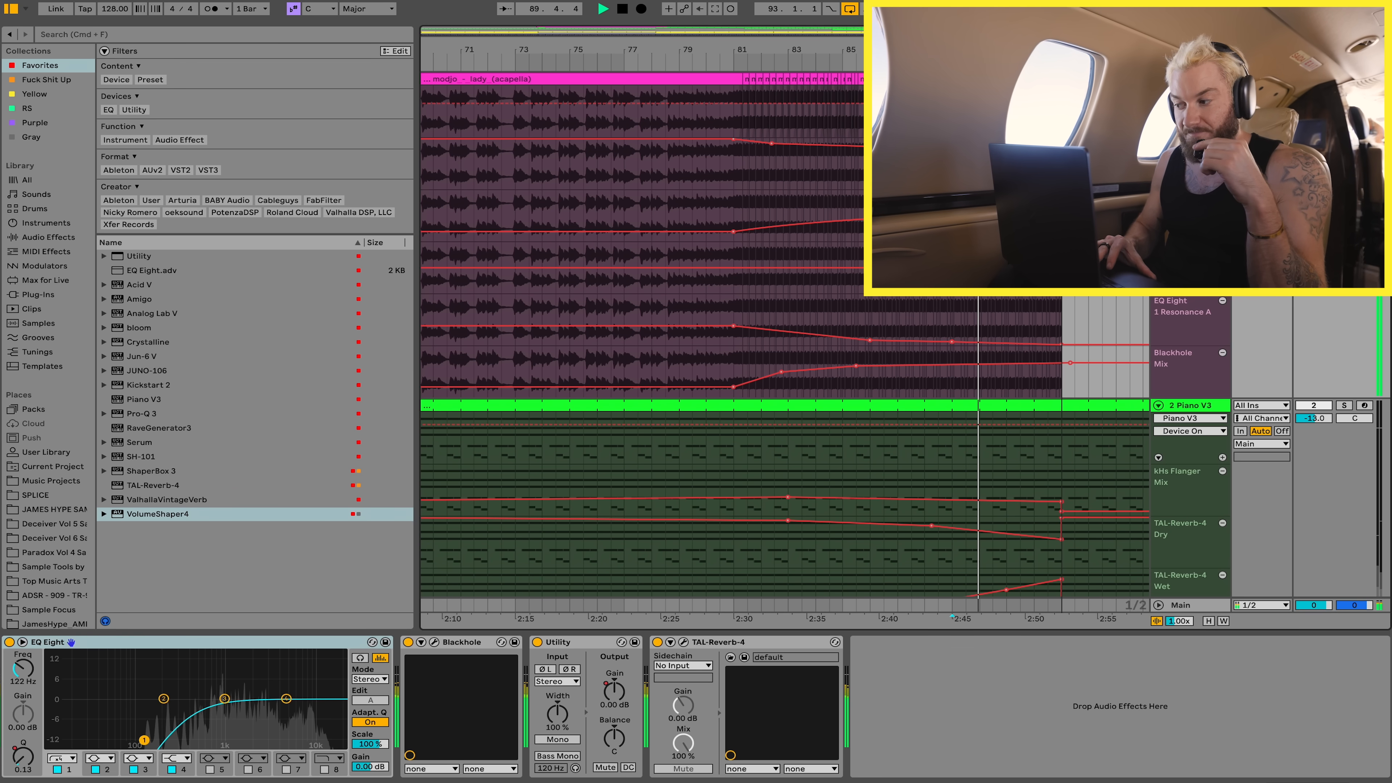
key(space)
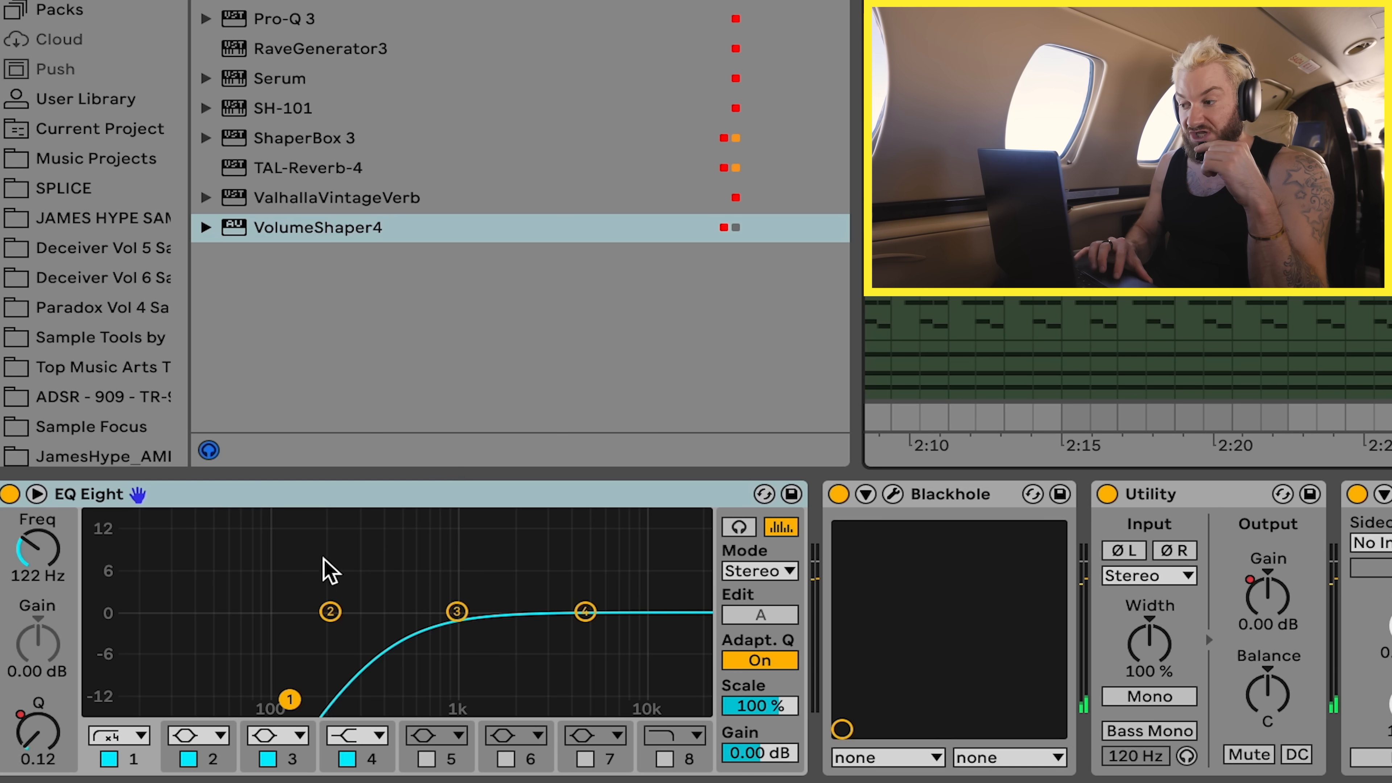
- Audition the Piano V3 track's build-up automation from bar 81 and again from bar 89
key(space)
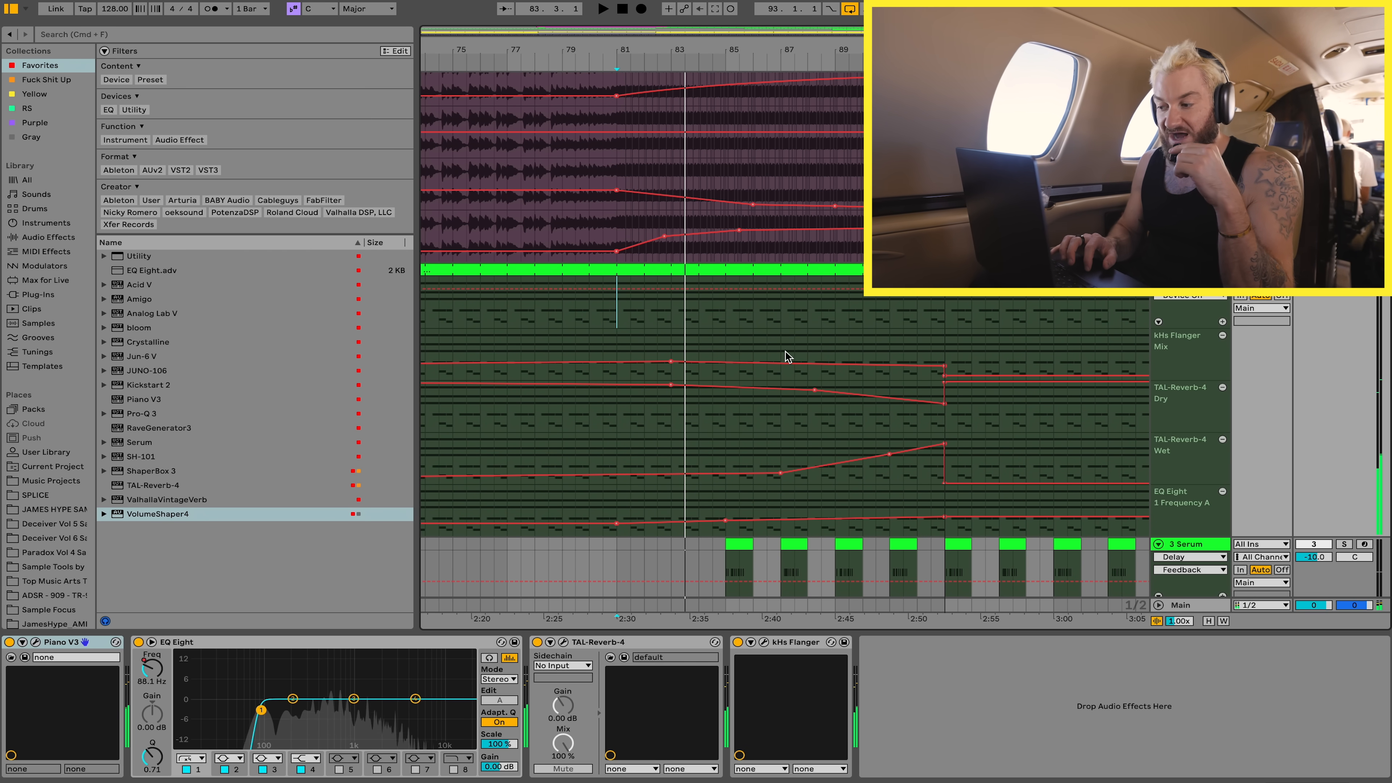
scroll(904, 359, down, 4)
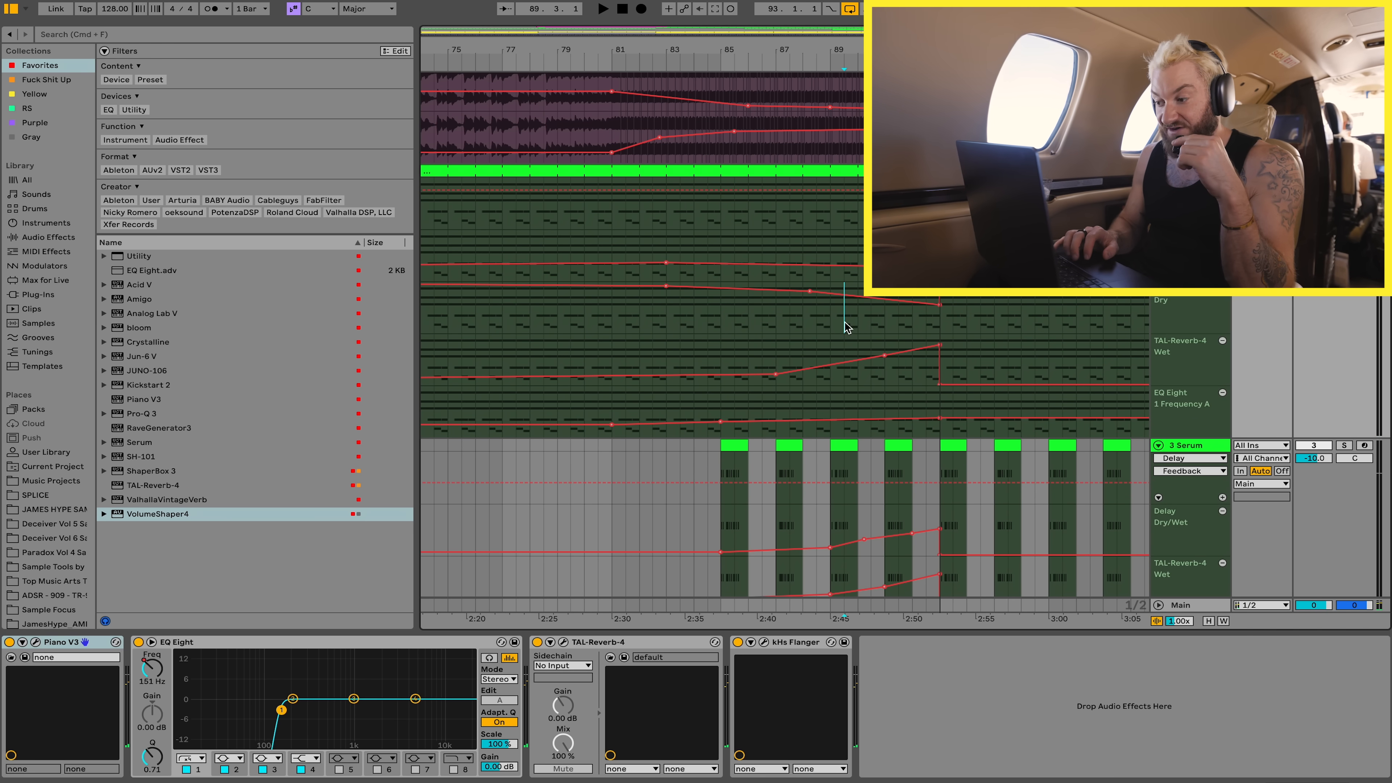
key(space)
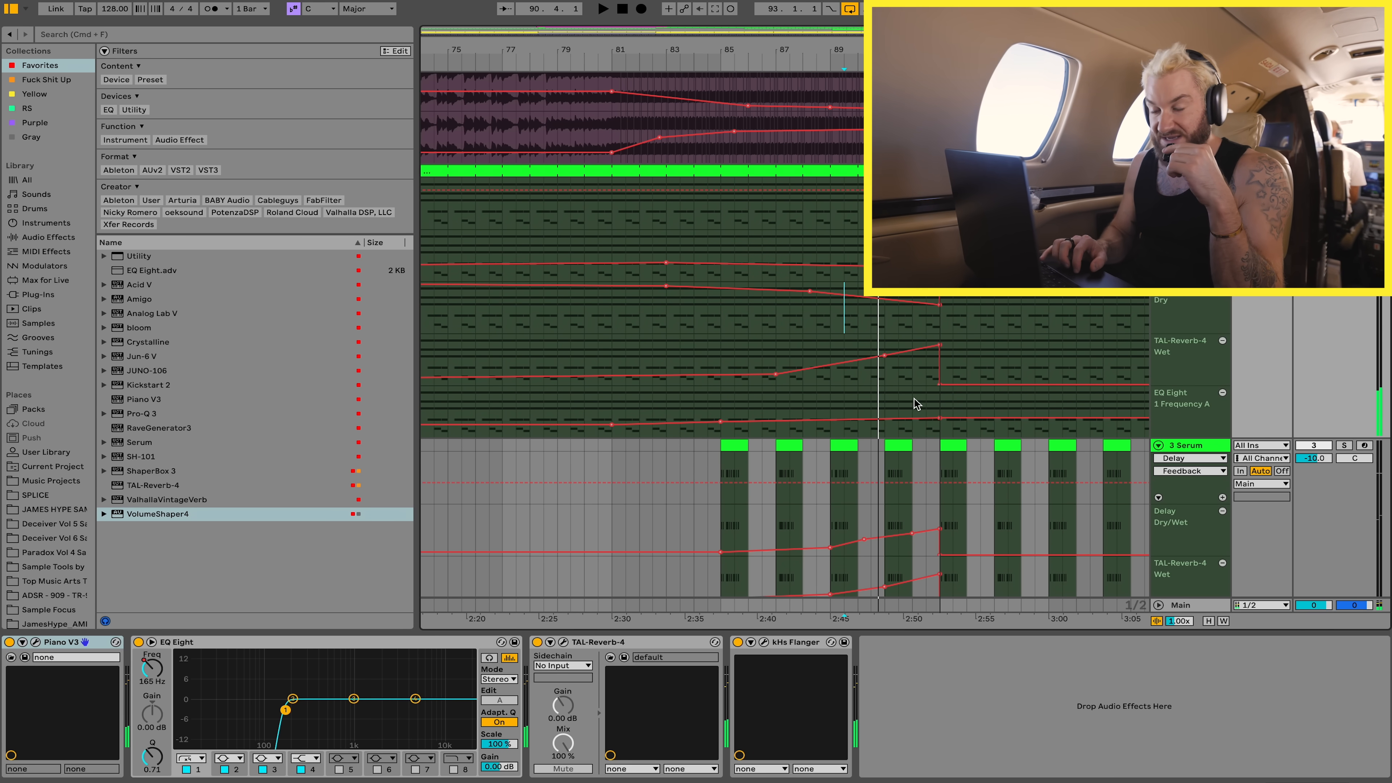
- Audition the track 3 Serum automation from bars 85 and 89, and the track 12 BOB_SINCL clip from bar 89
scroll(851, 386, down, 5)
scroll(852, 386, down, 10)
scroll(851, 386, right, 4)
click(670, 275)
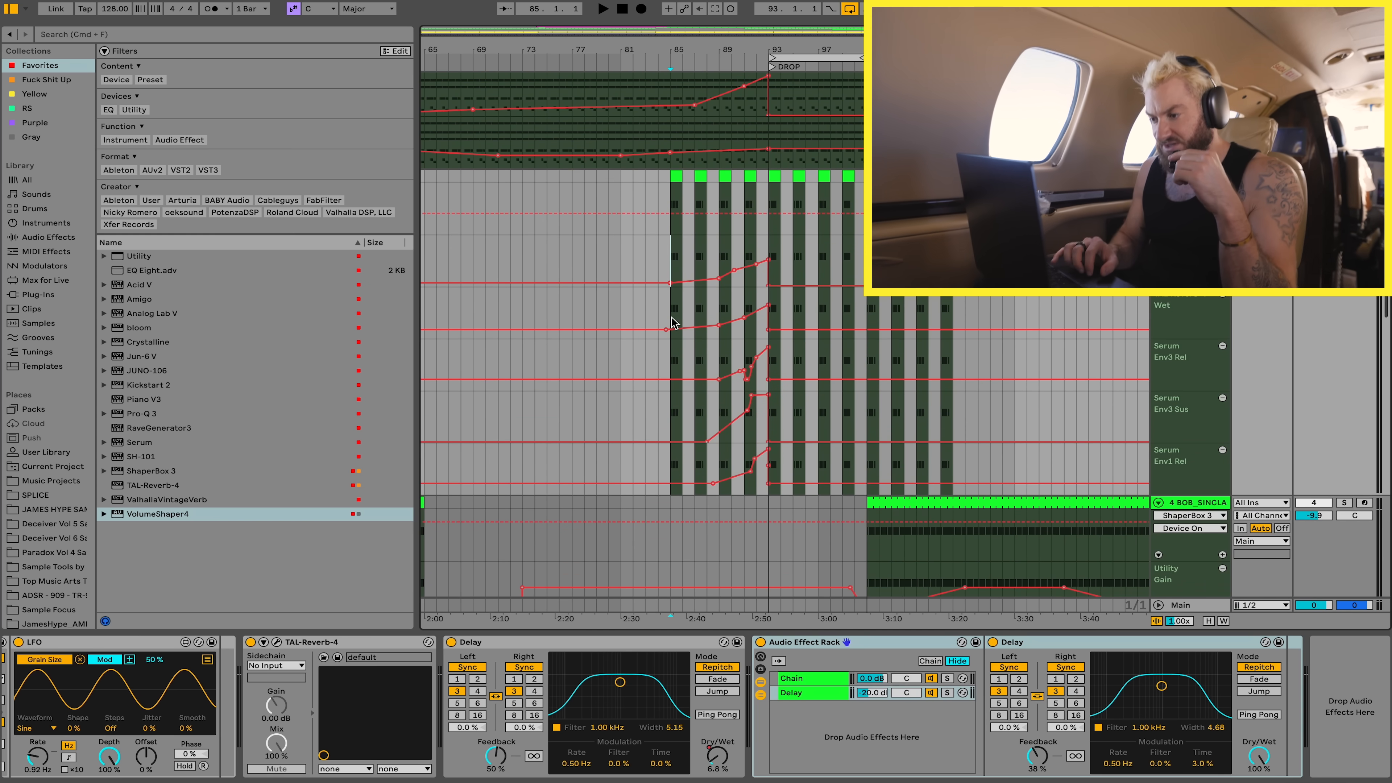
scroll(750, 200, up, 5)
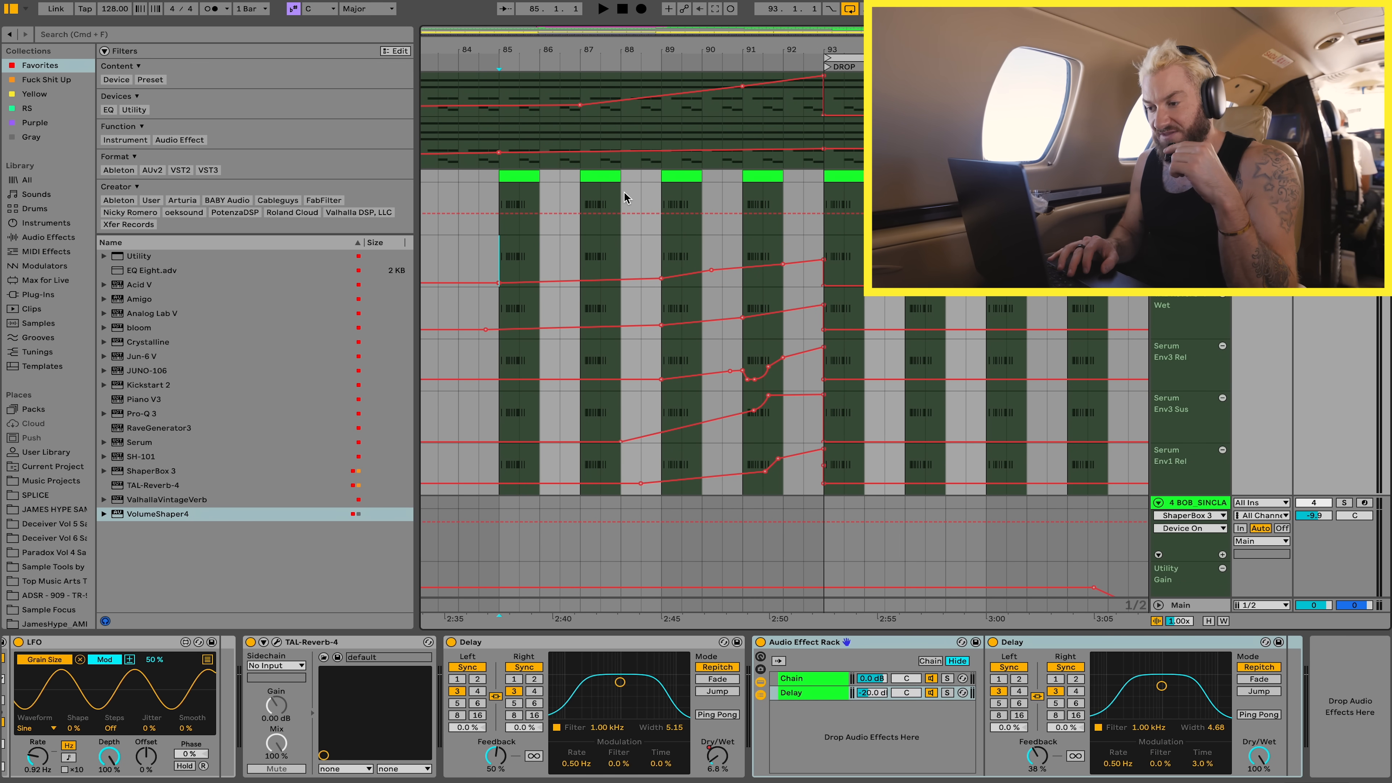
key(space)
key(space)
click(662, 195)
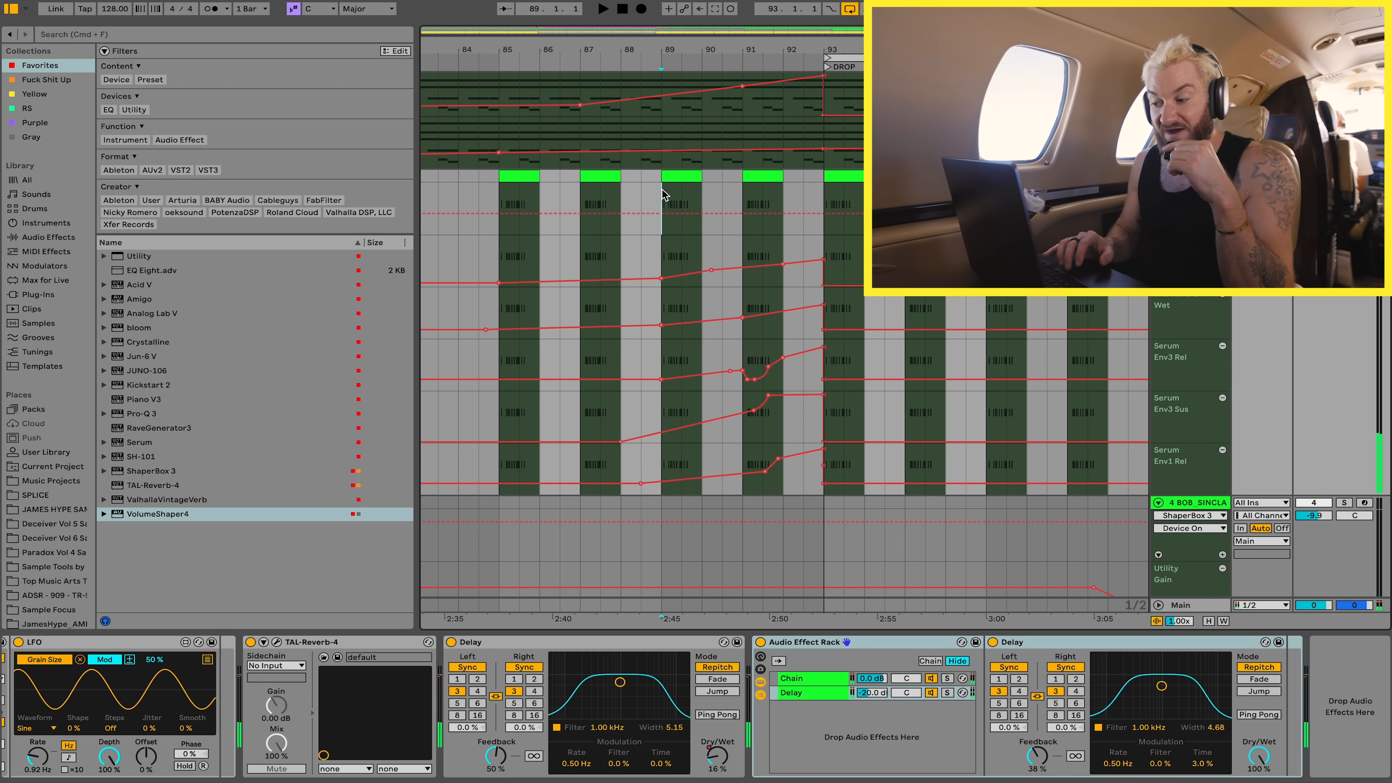
key(space)
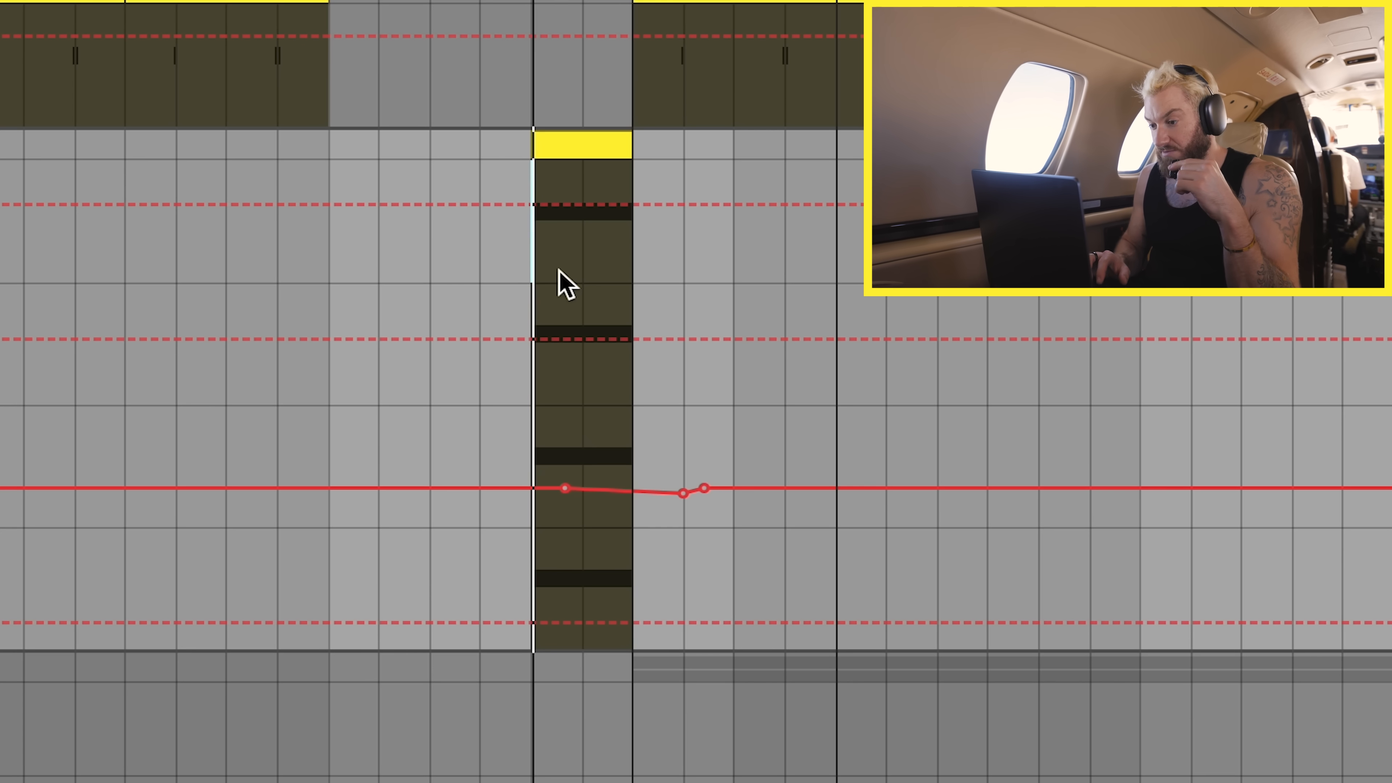
key(space)
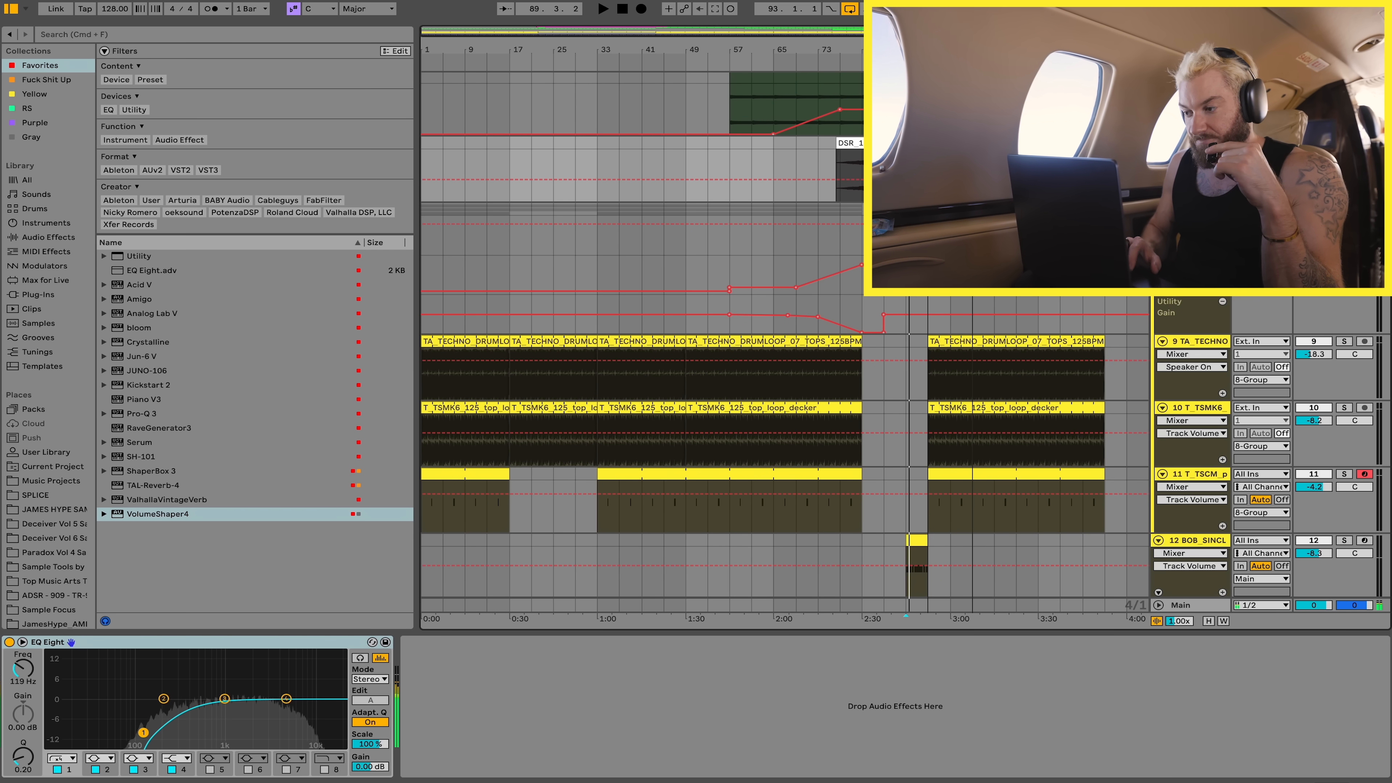
- Play the breakdown from bar 65 into the drop while examining the clips and automation lanes of all tracks
scroll(784, 334, up, 10)
click(818, 125)
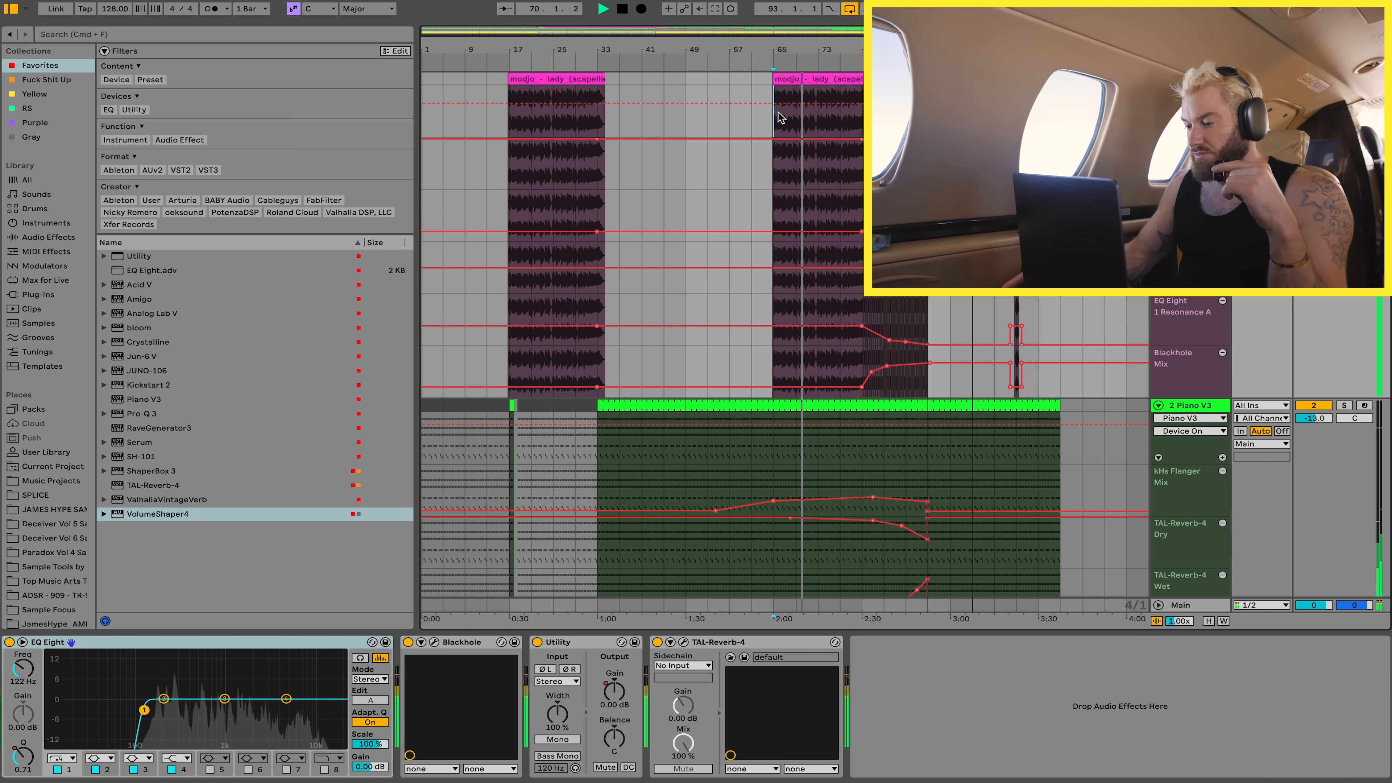
scroll(781, 117, down, 10)
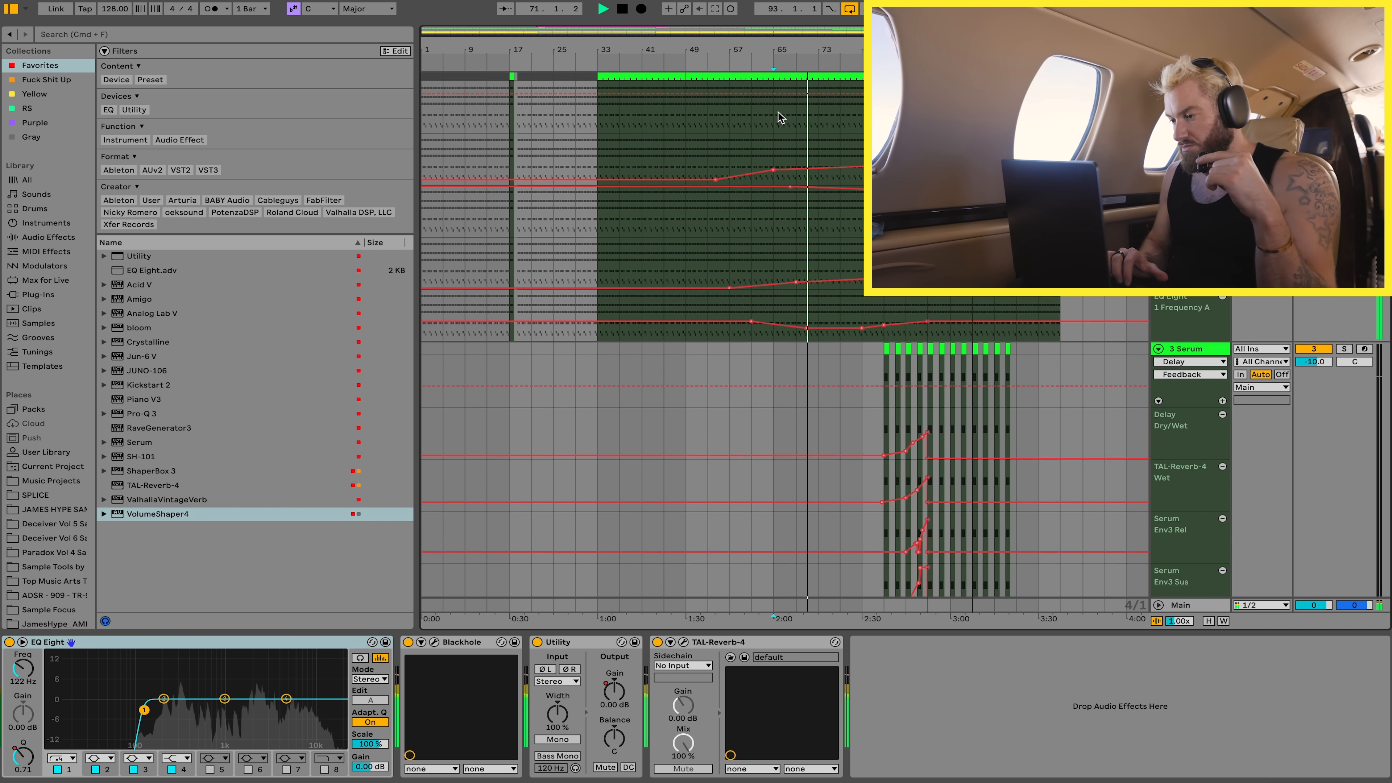
scroll(780, 117, down, 10)
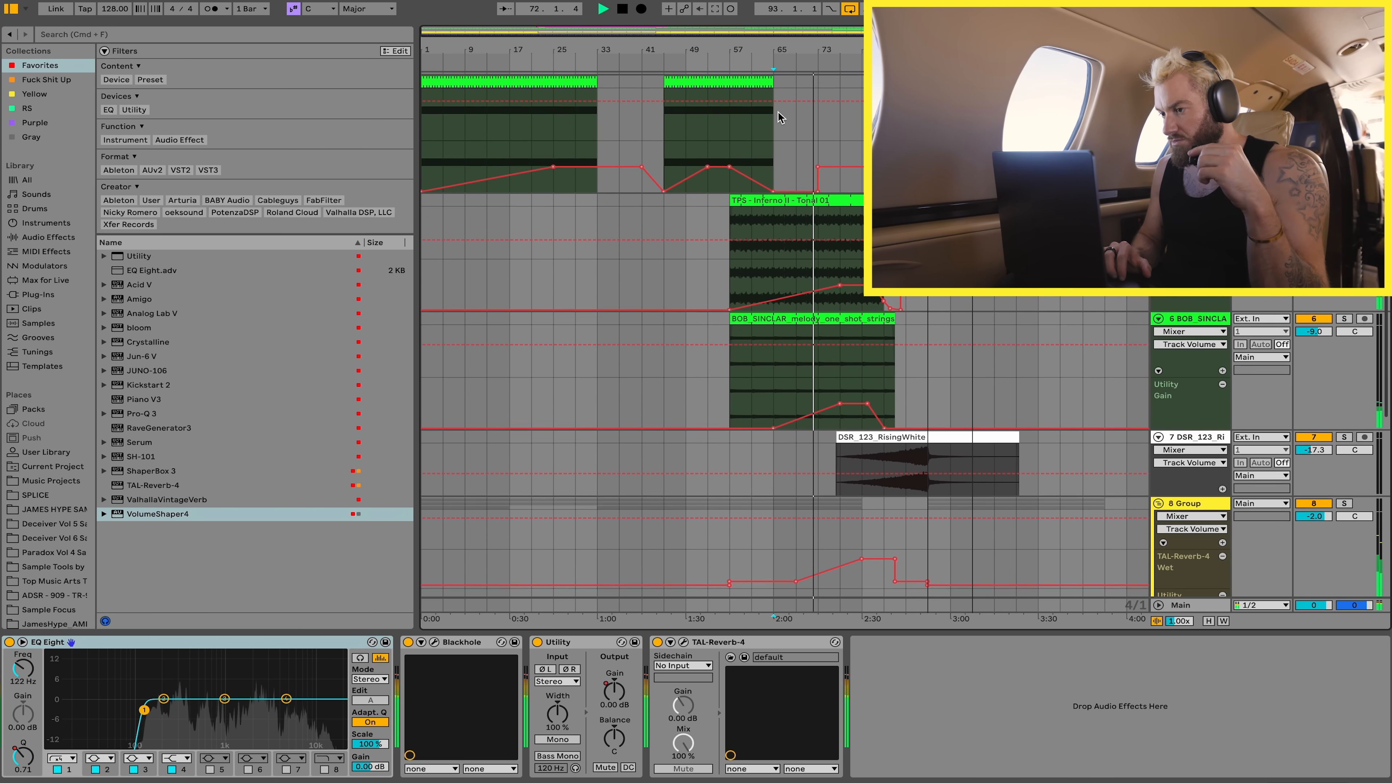
scroll(781, 117, down, 15)
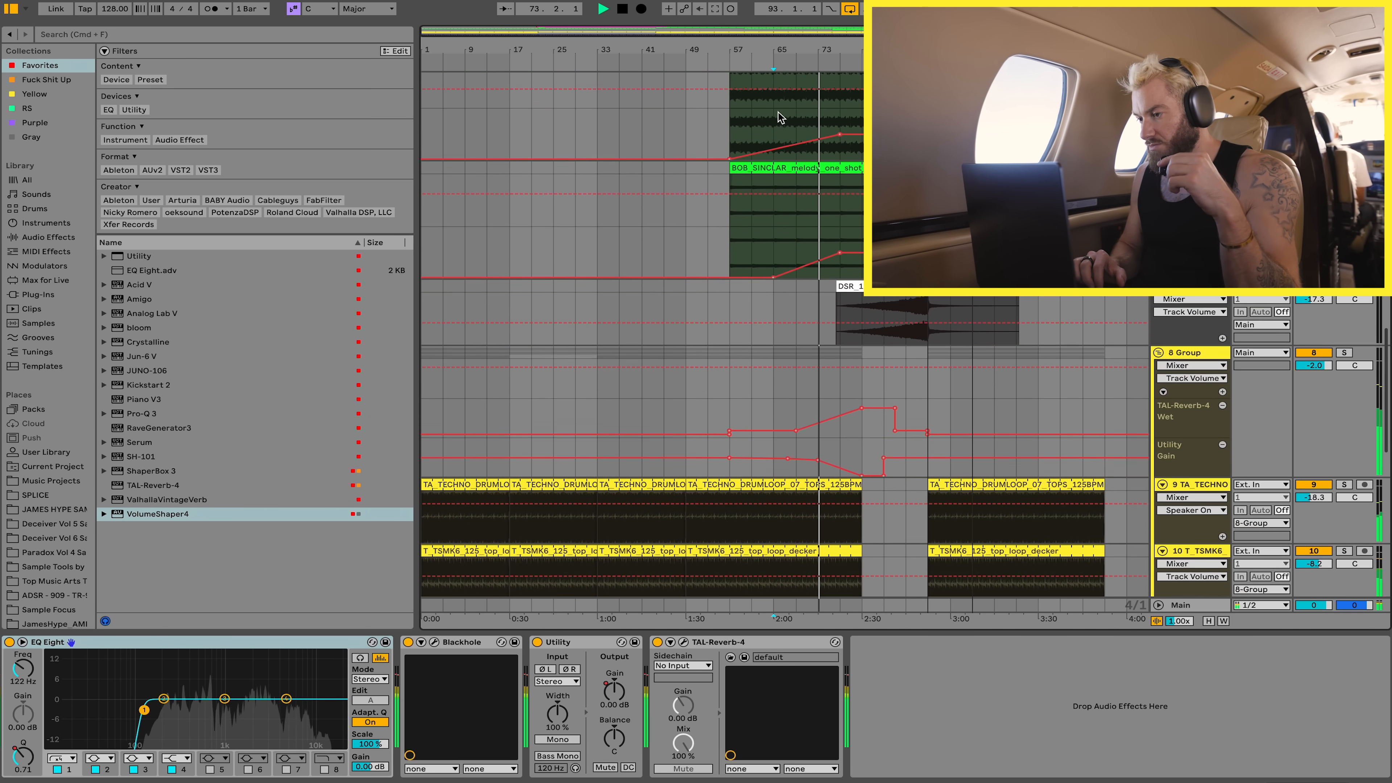
scroll(778, 116, down, 10)
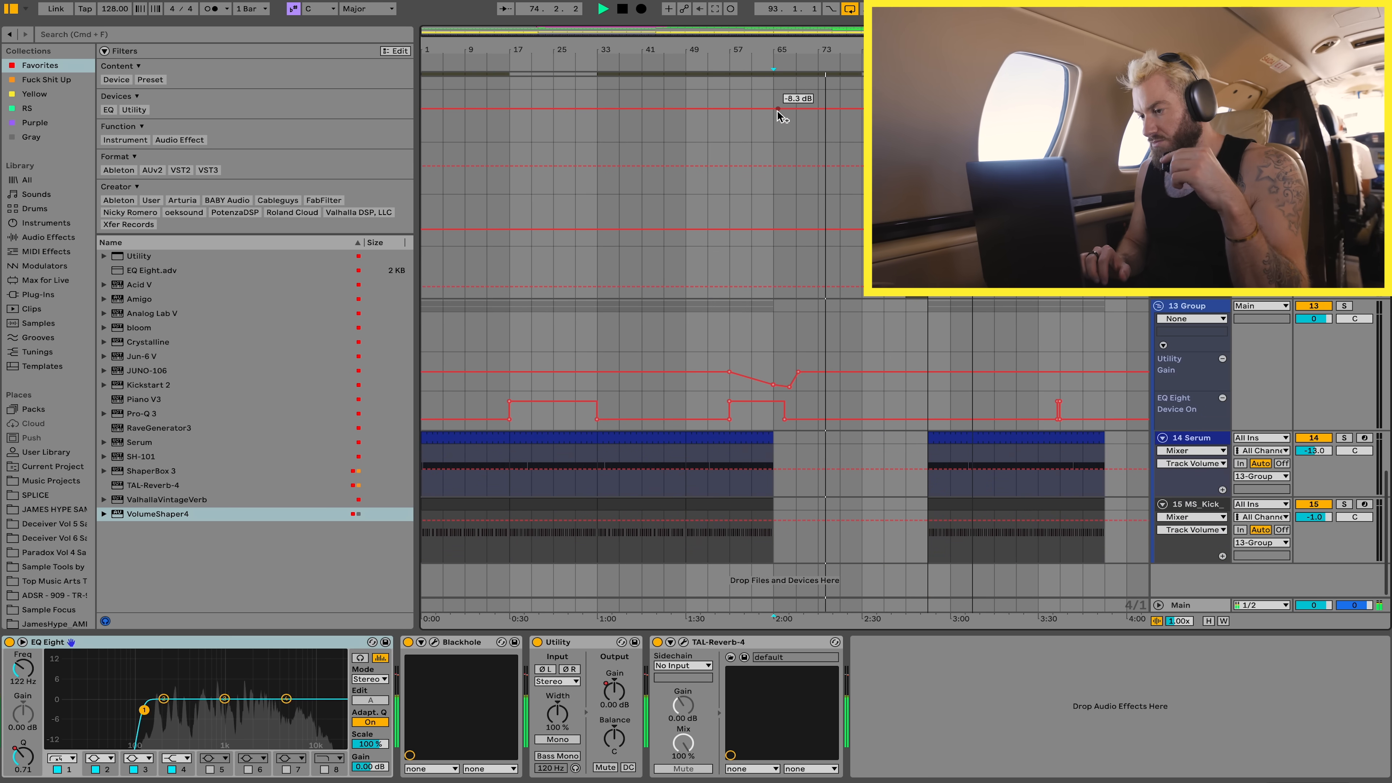
scroll(783, 117, up, 20)
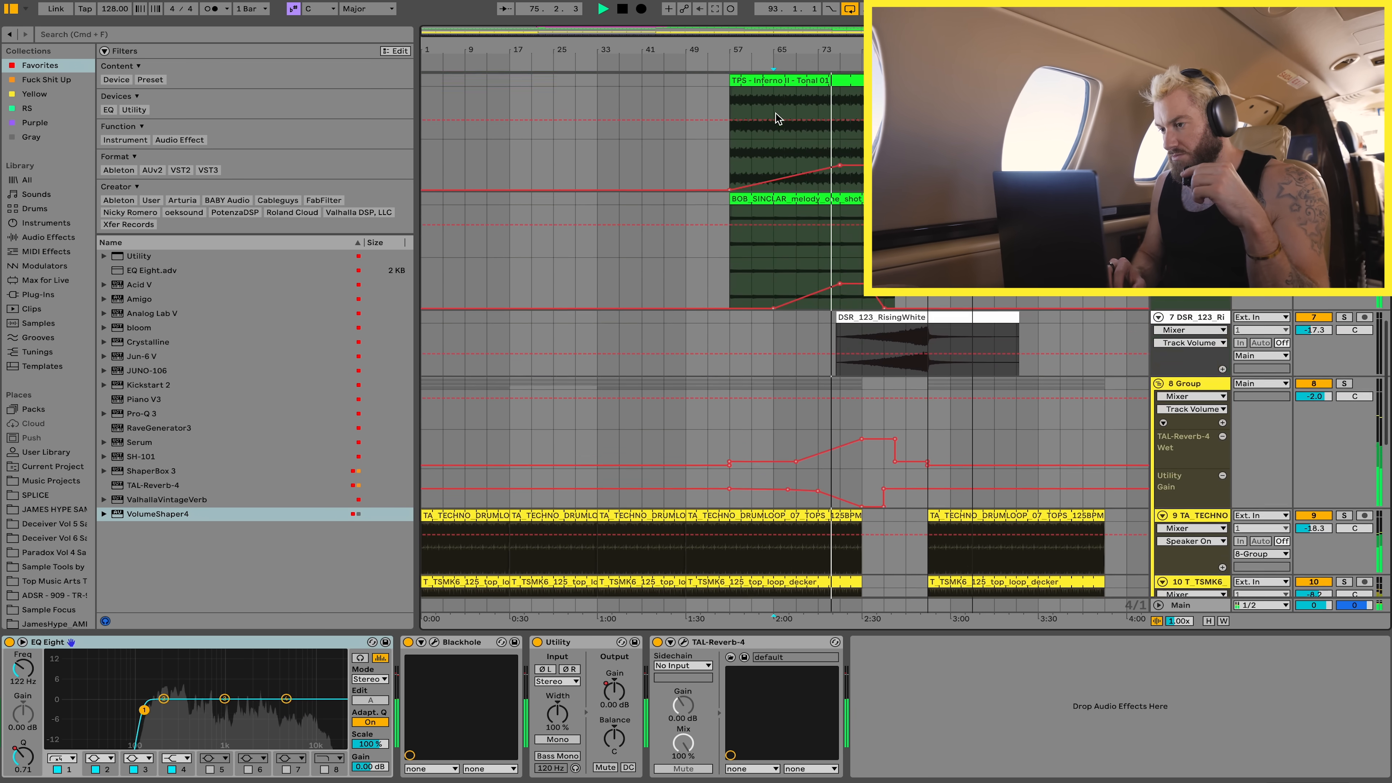
scroll(780, 116, up, 15)
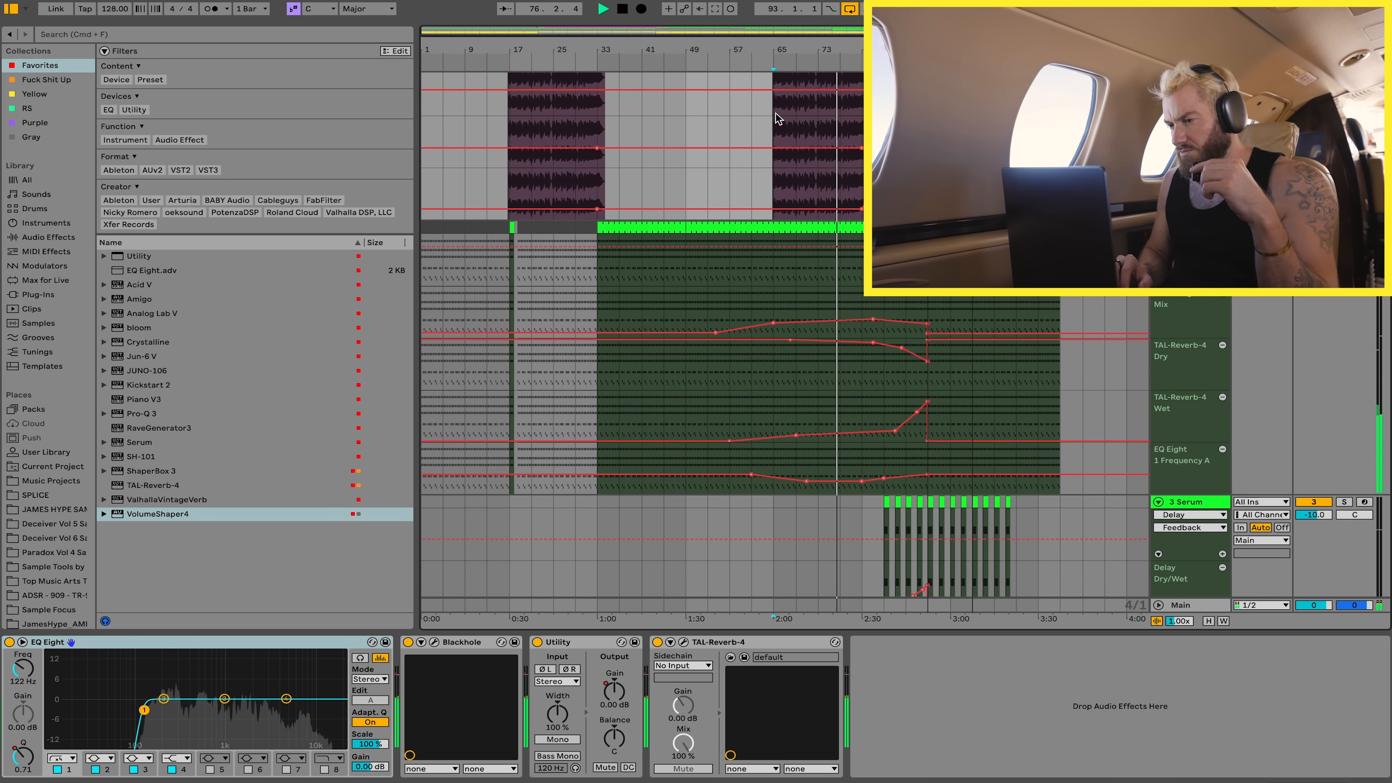
scroll(777, 118, up, 5)
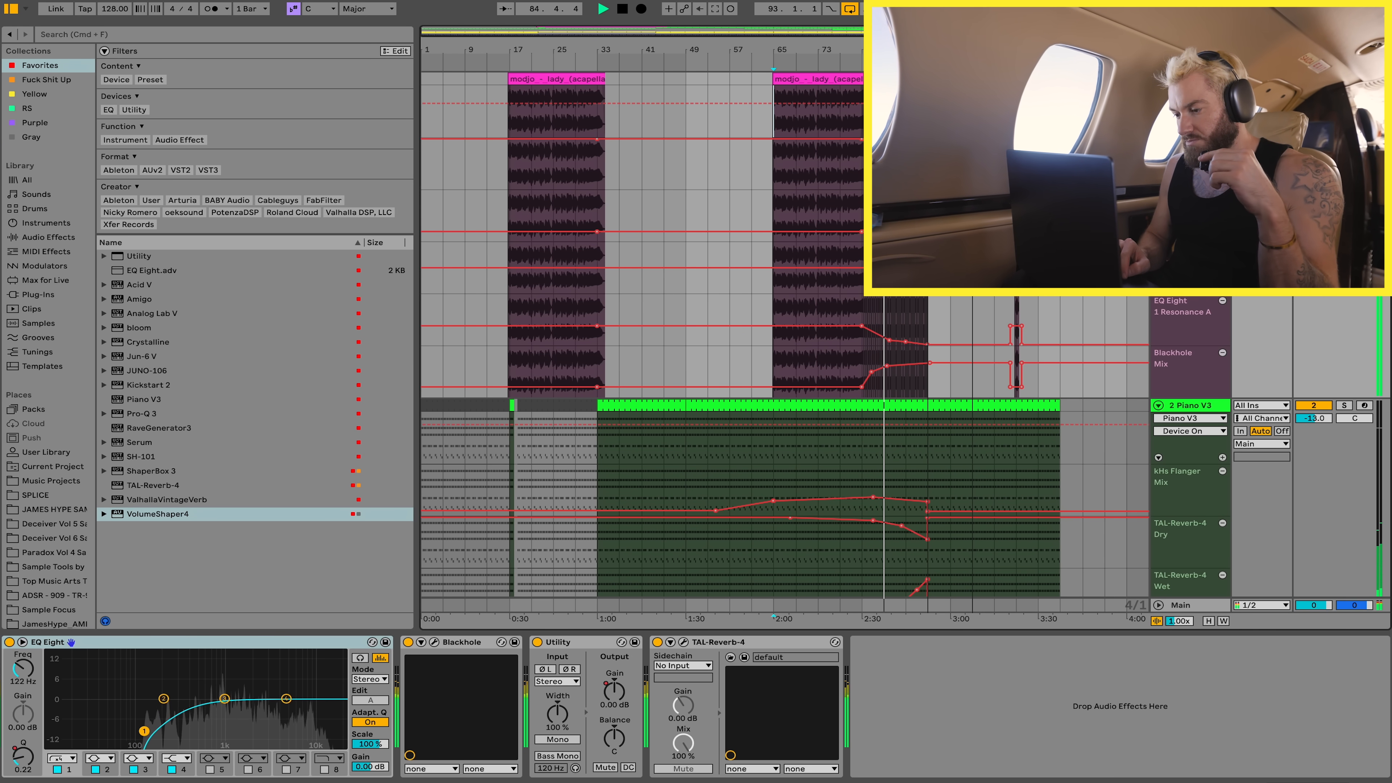
scroll(784, 335, down, 10)
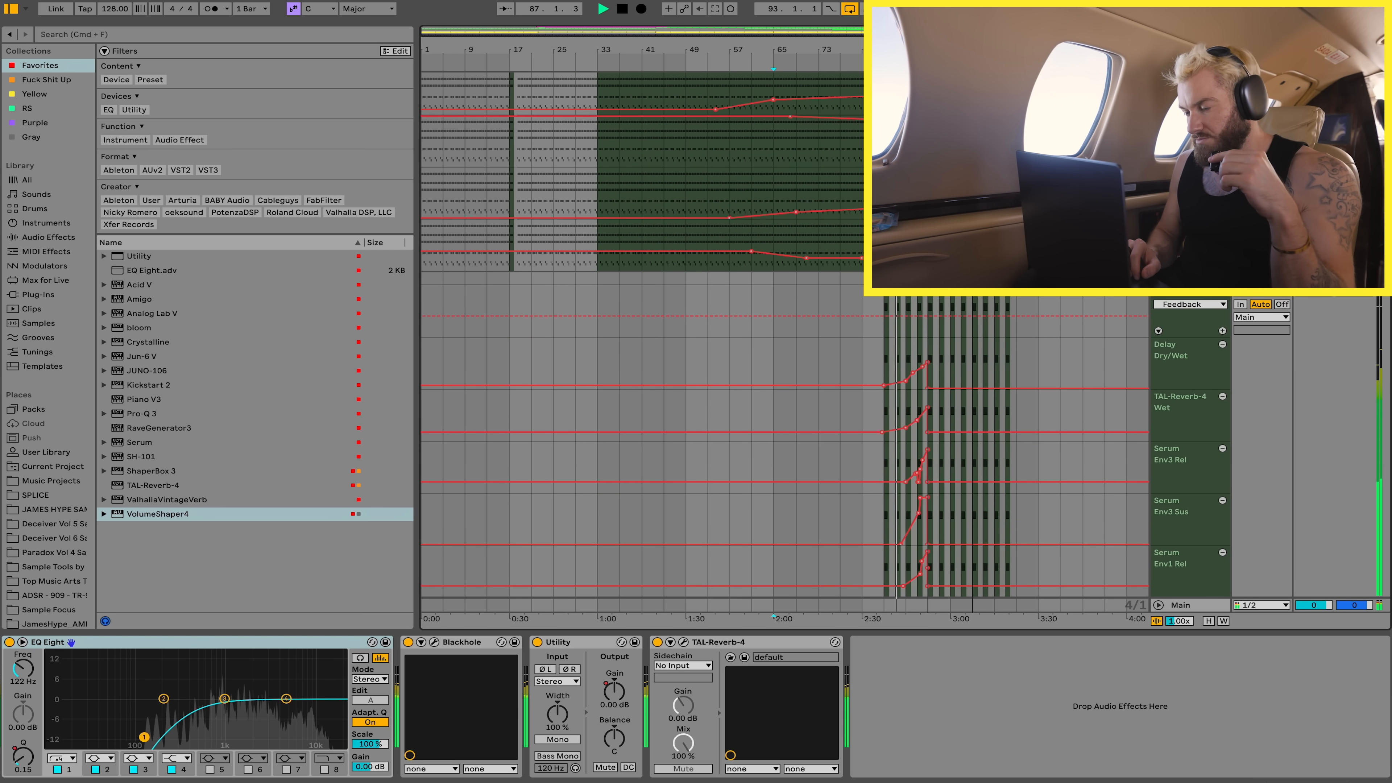
scroll(783, 335, down, 1)
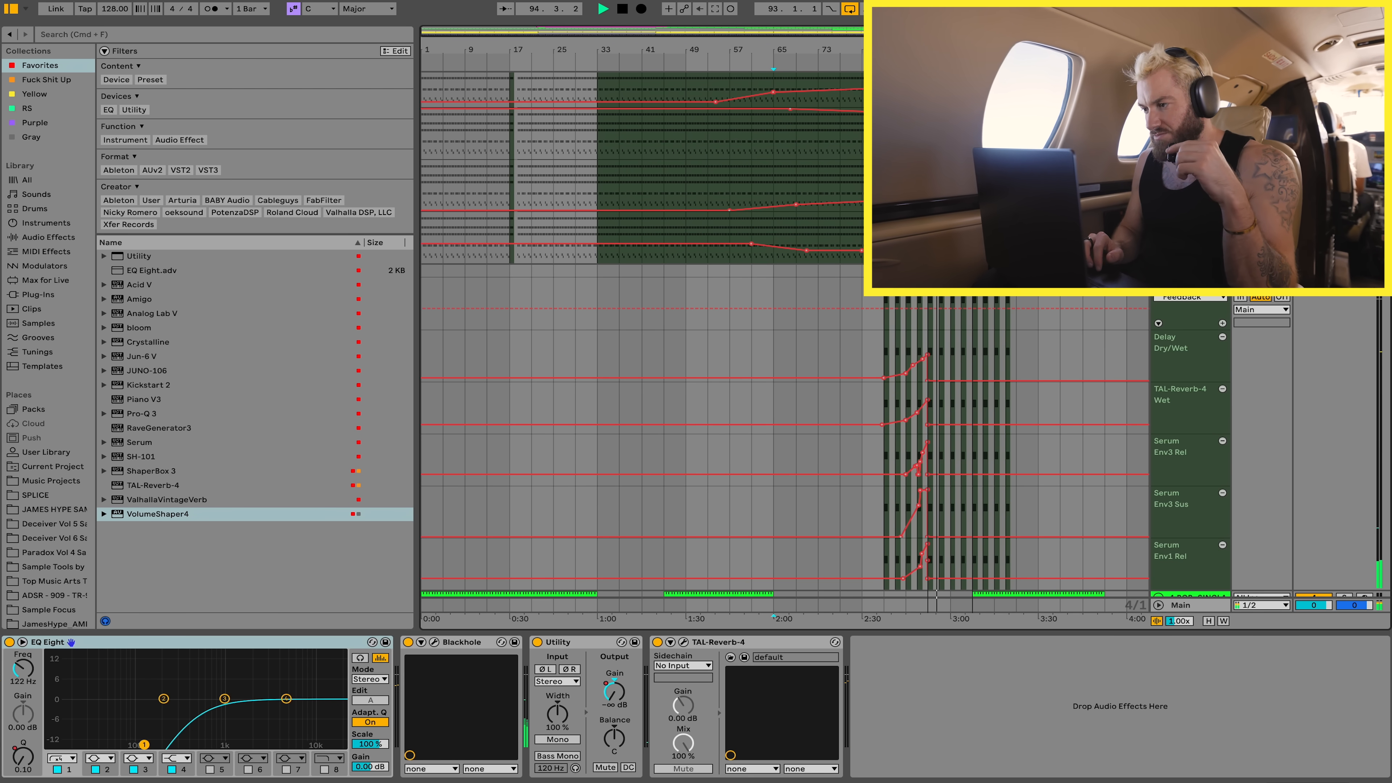
scroll(784, 450, down, 5)
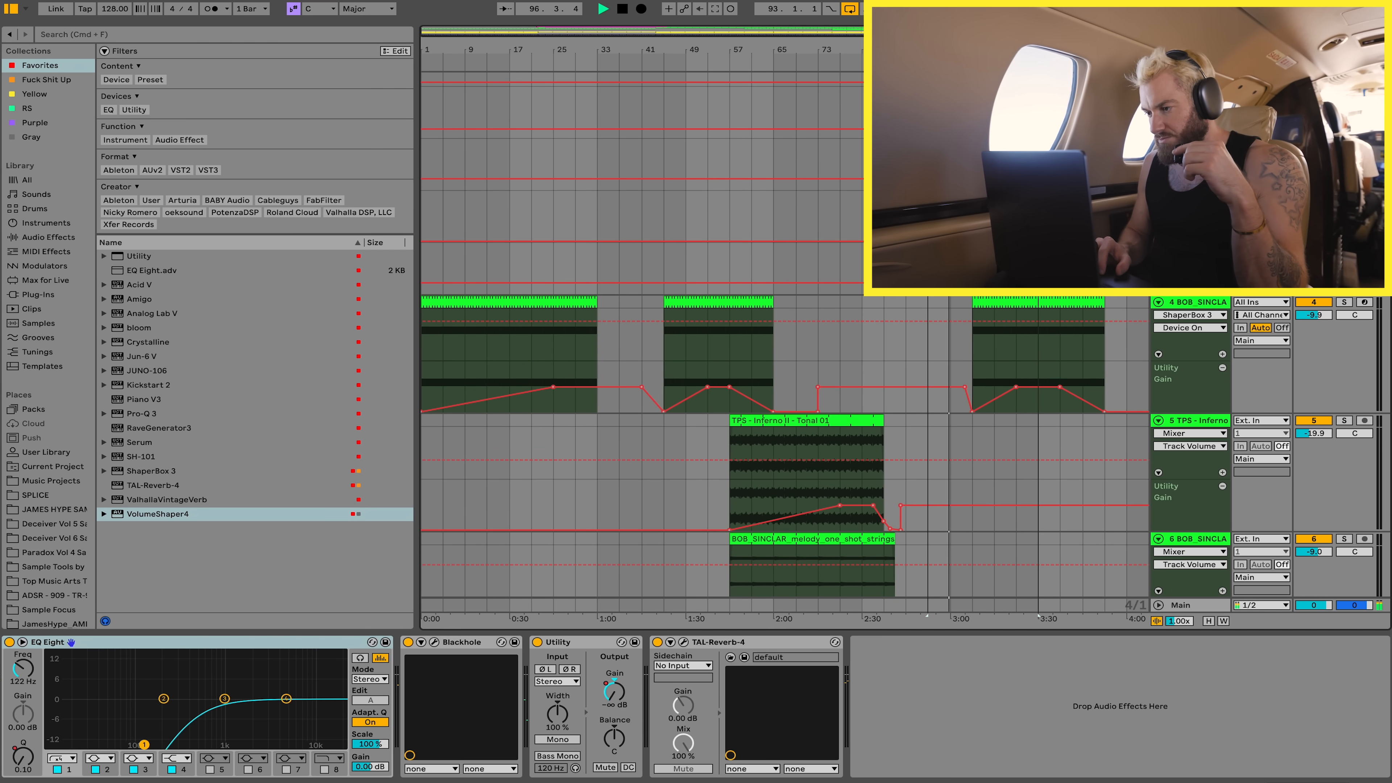
scroll(784, 449, down, 4)
scroll(783, 450, down, 2)
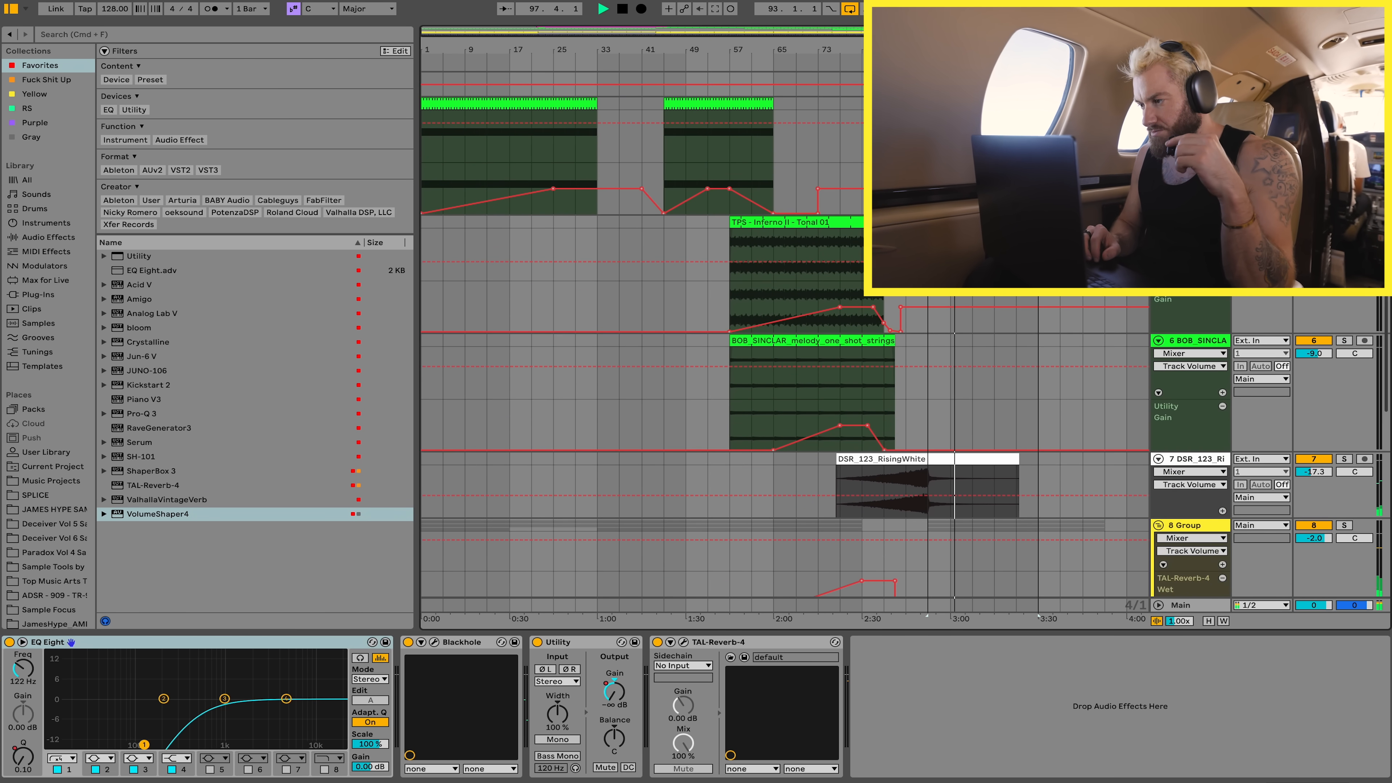
- Play the drop from bar 97 while examining the riser, the 8 Group automation and the drum loop tracks
scroll(784, 449, down, 3)
scroll(783, 449, down, 5)
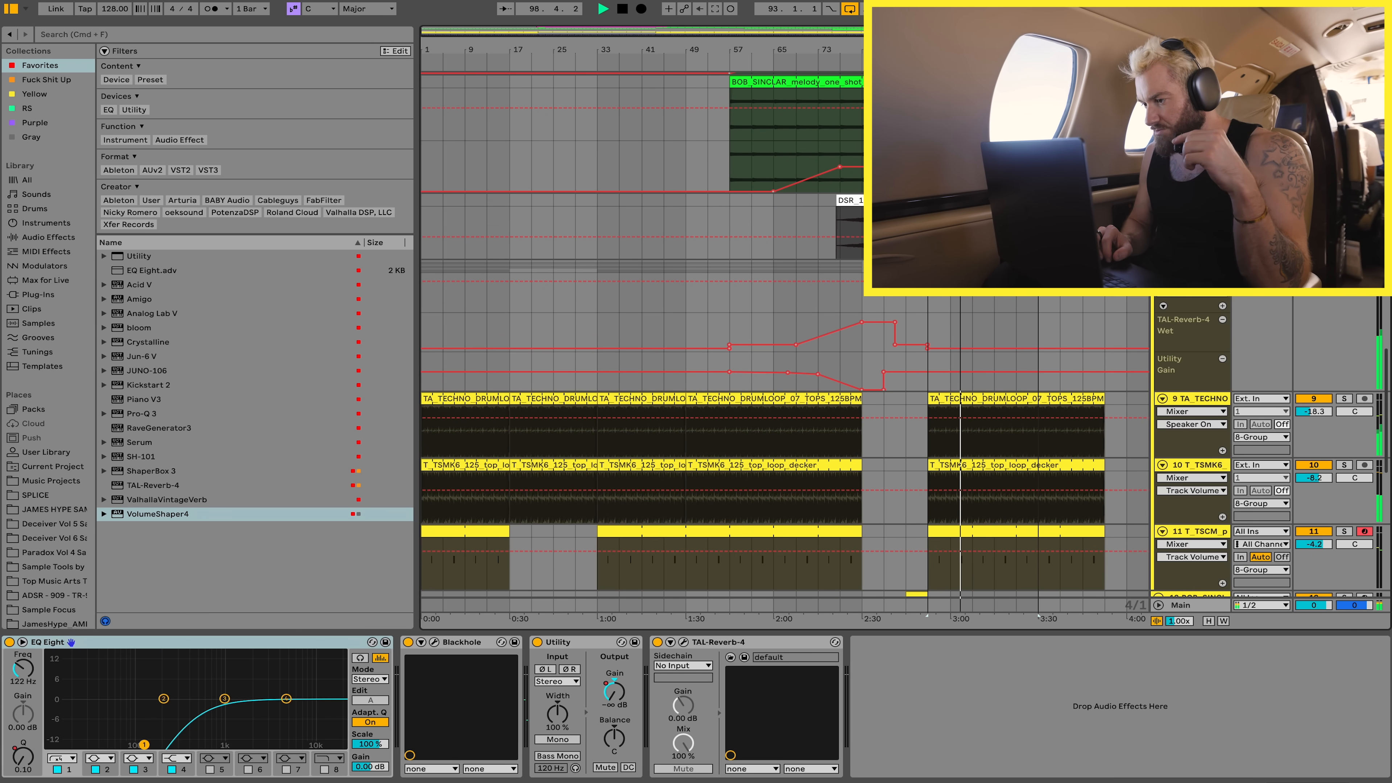
scroll(784, 449, down, 3)
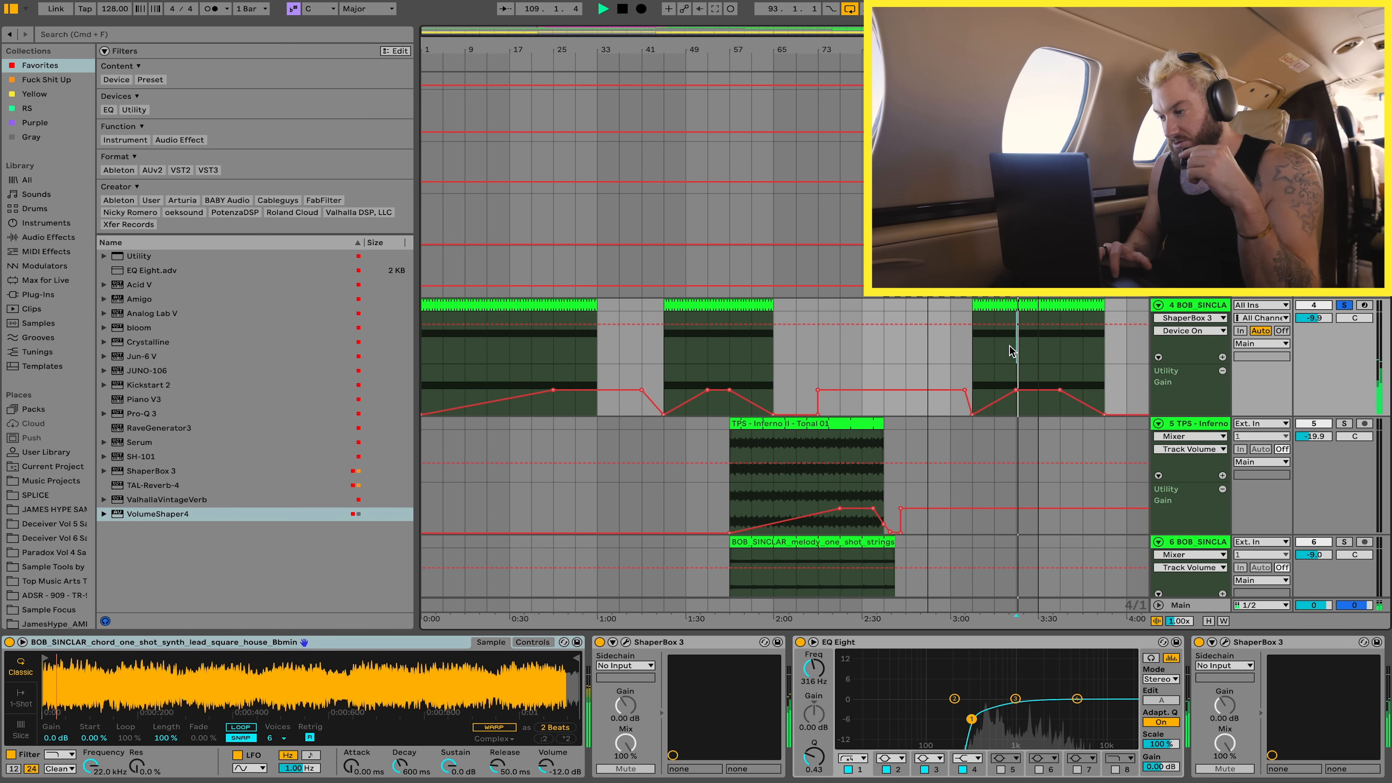
- Bypass the first ShaperBox 3 on soloed track 4 and audition the synth part from bar 109
key(space)
drag(1037, 61, 1083, 62)
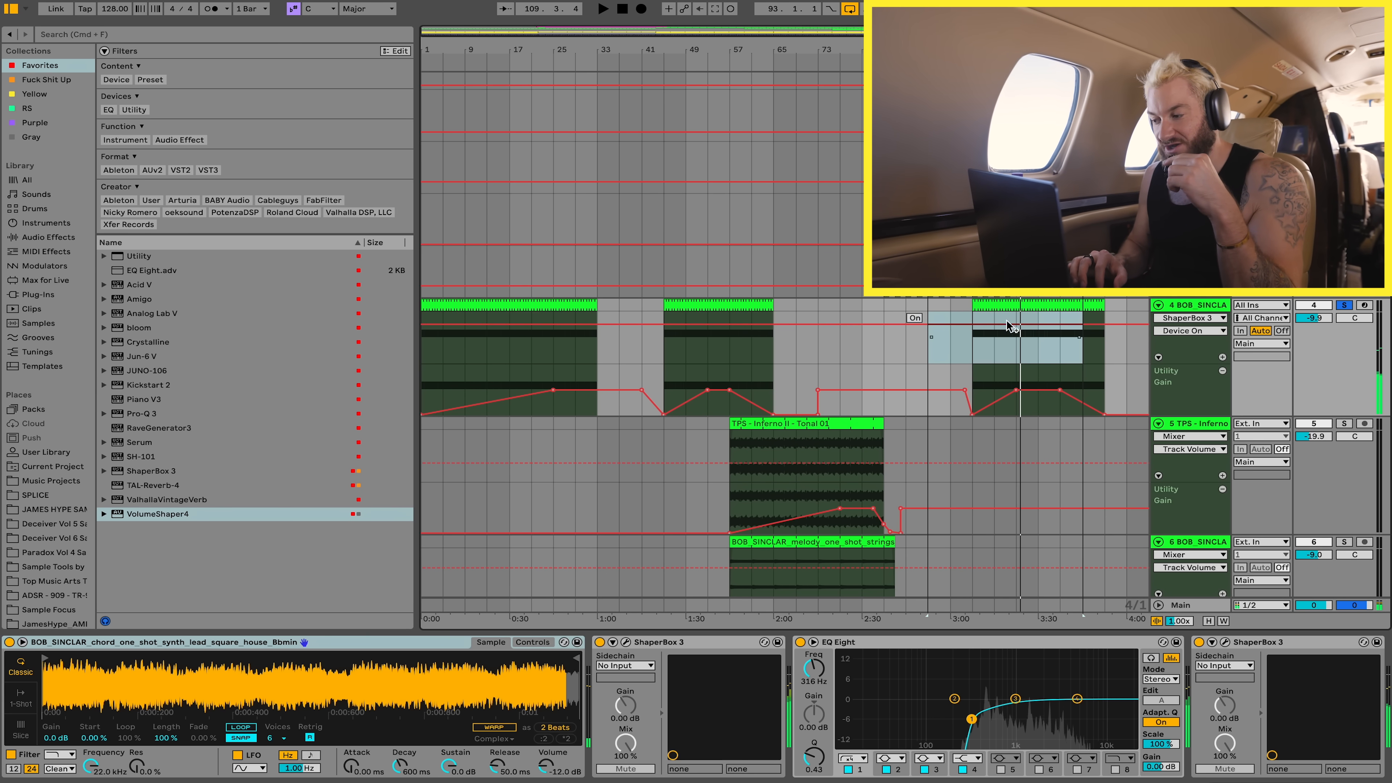
click(1018, 356)
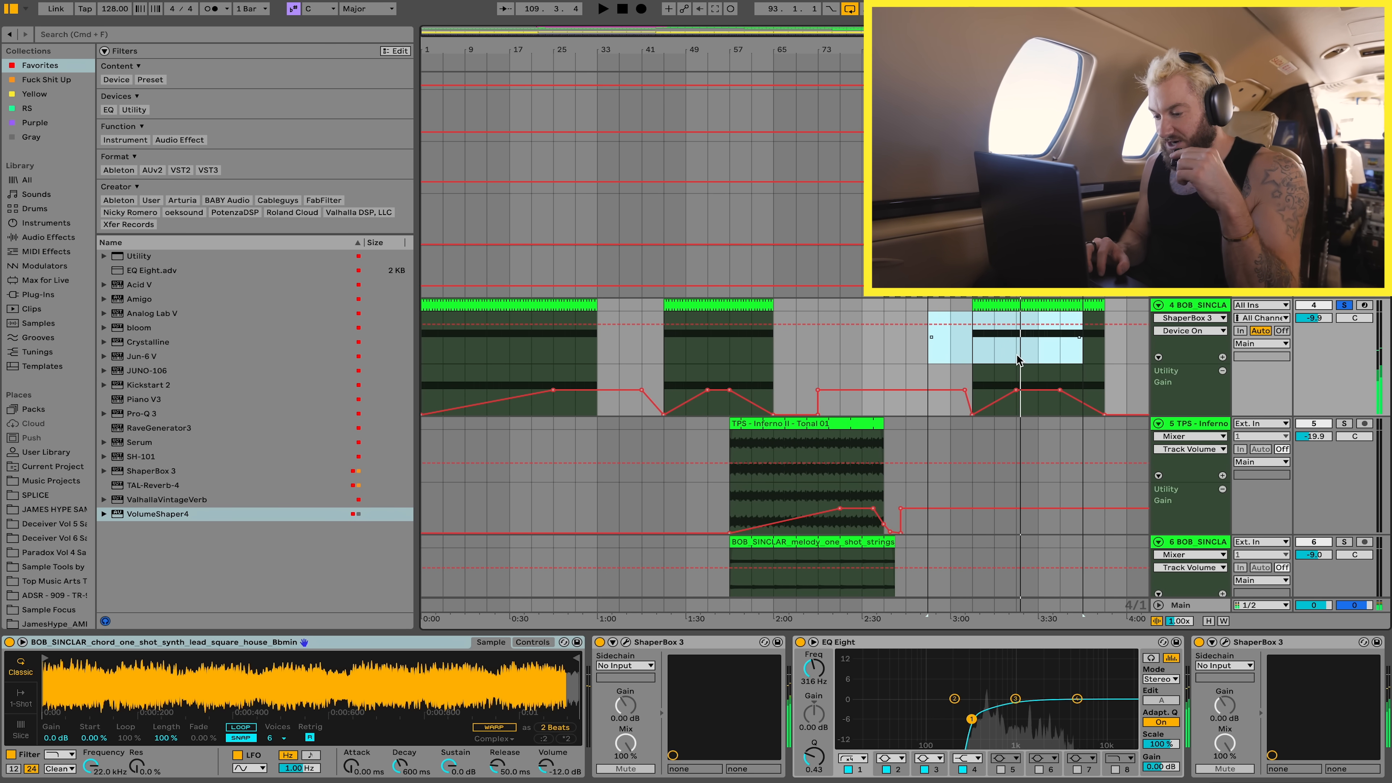
click(600, 642)
click(1016, 332)
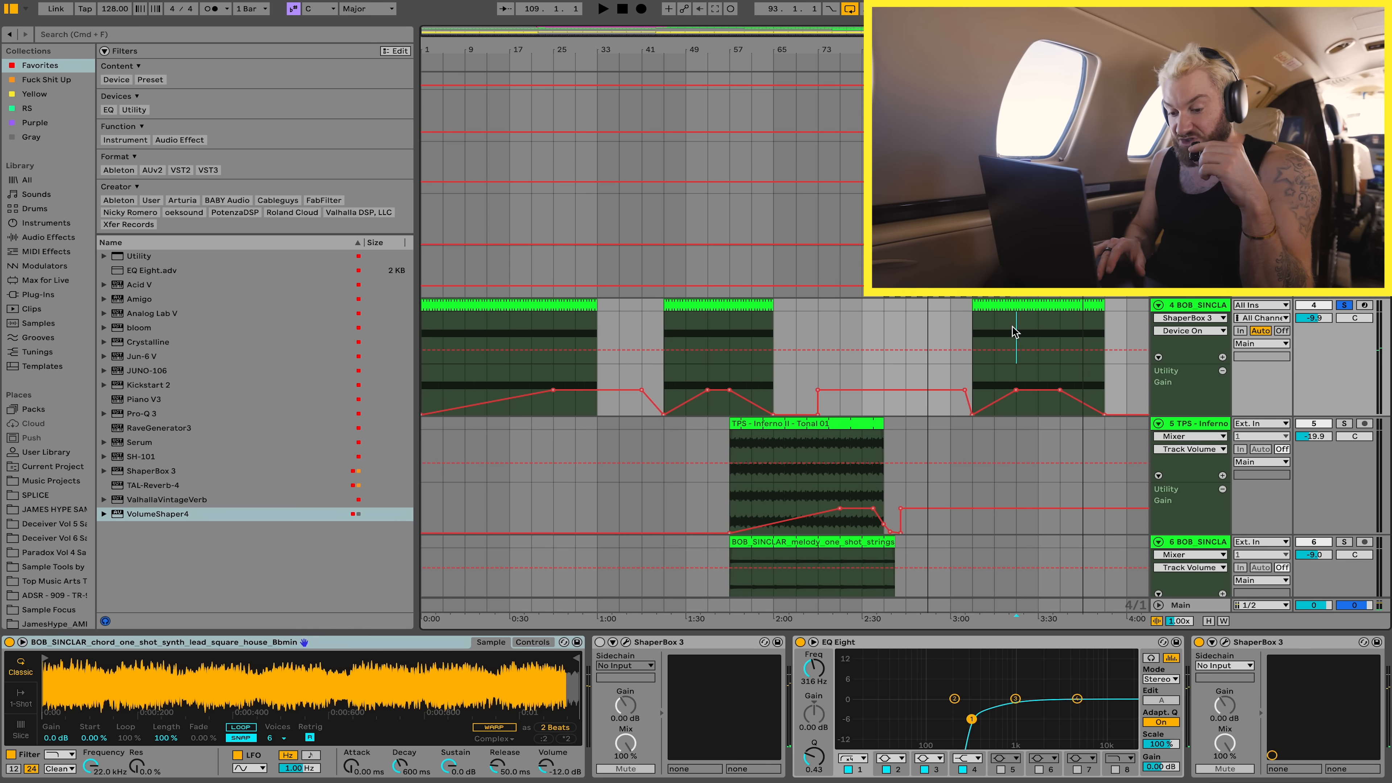
key(space)
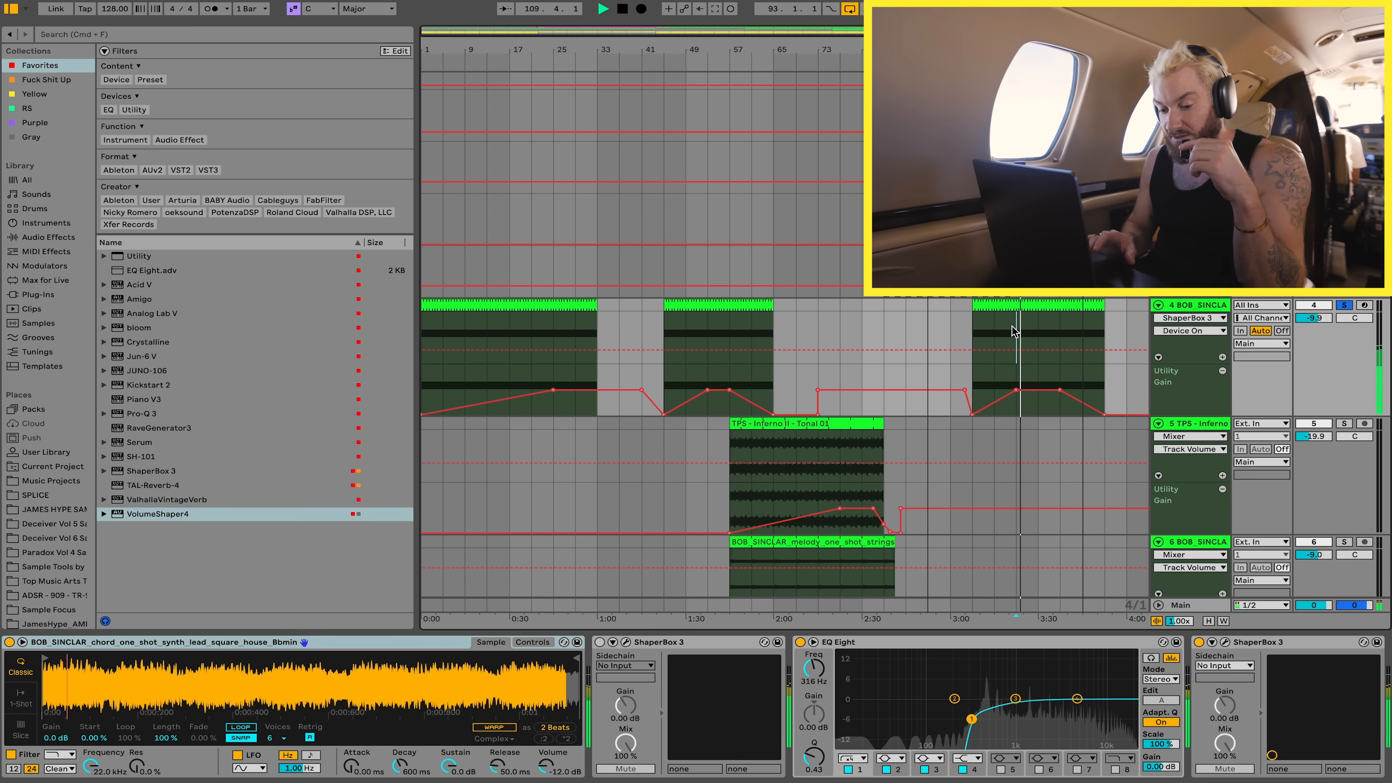
- Check bar 85 of the track 3 Serum, solo track 4 again and replay its dry synth part from bar 109
scroll(784, 384, up, 5)
click(887, 137)
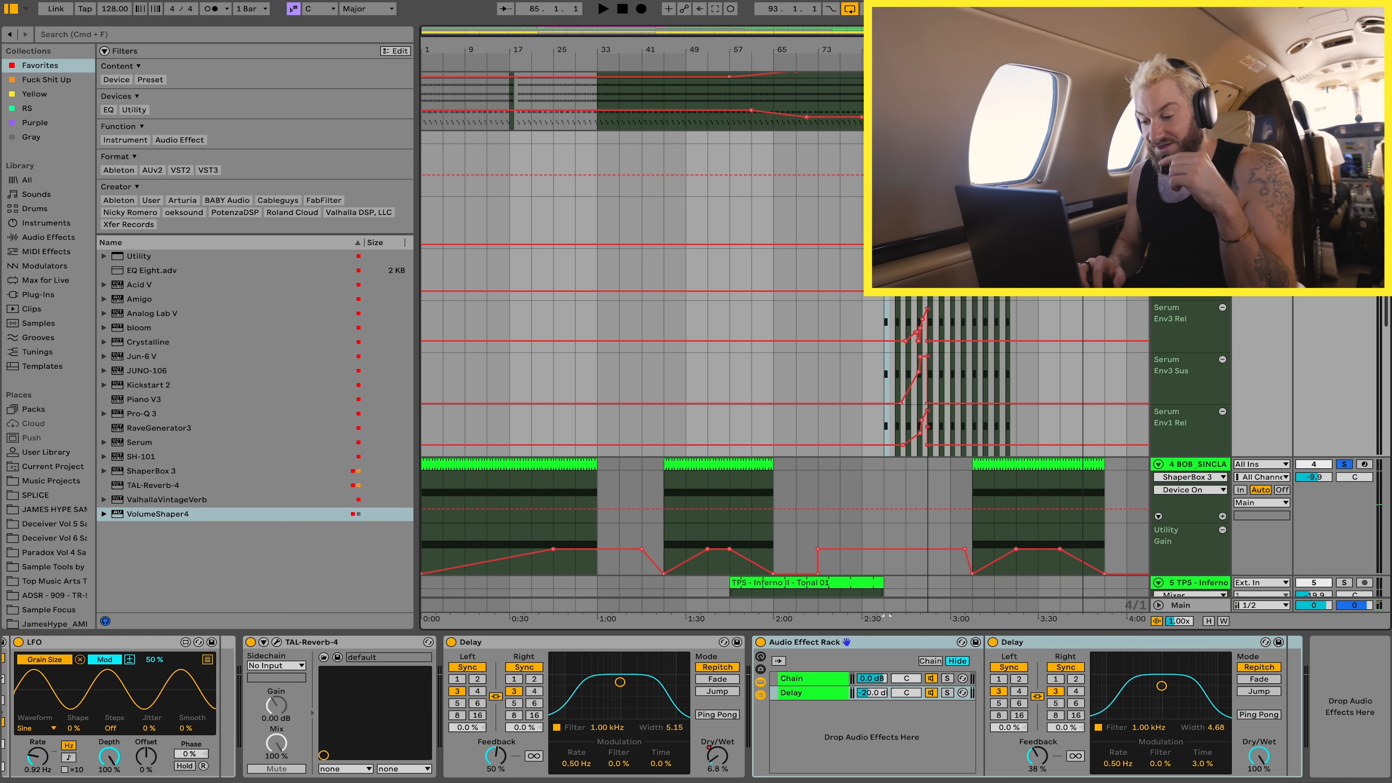
key(s)
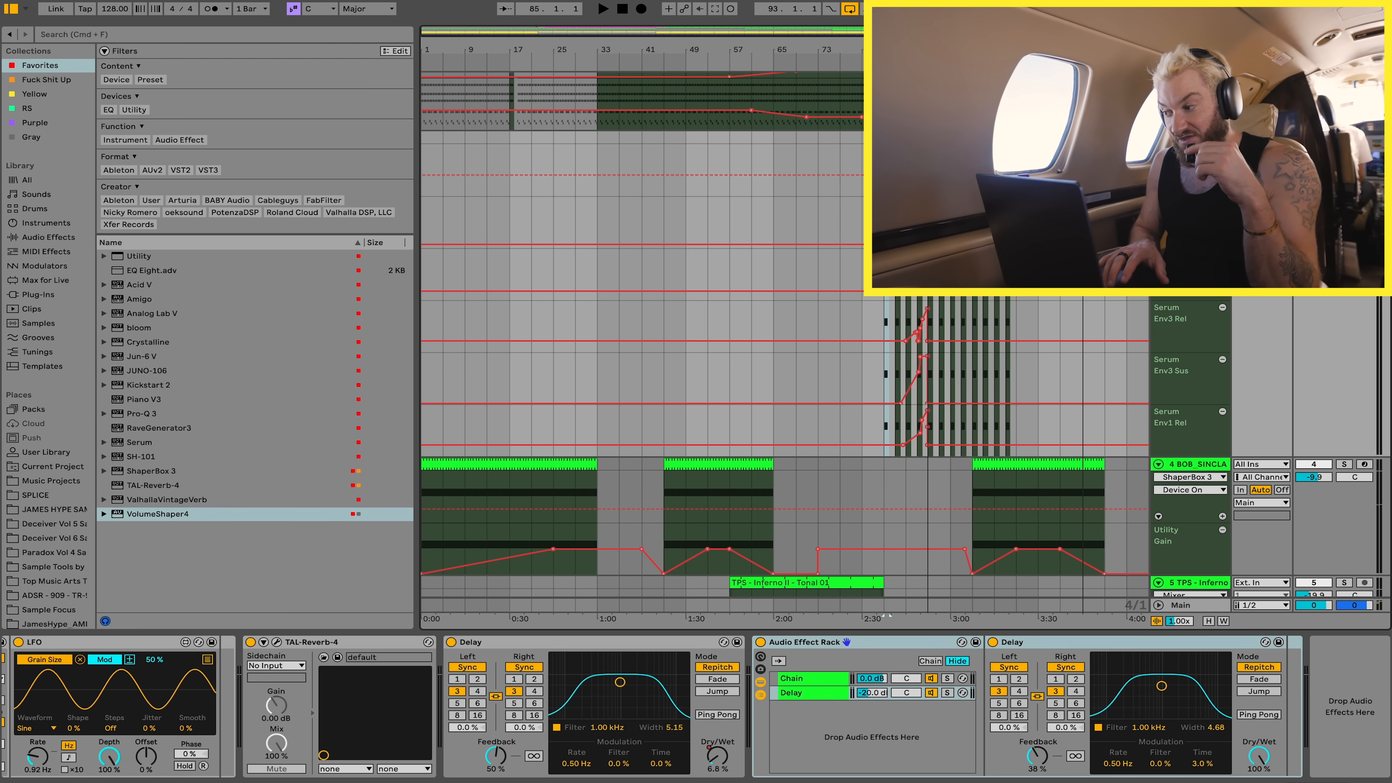
key(space)
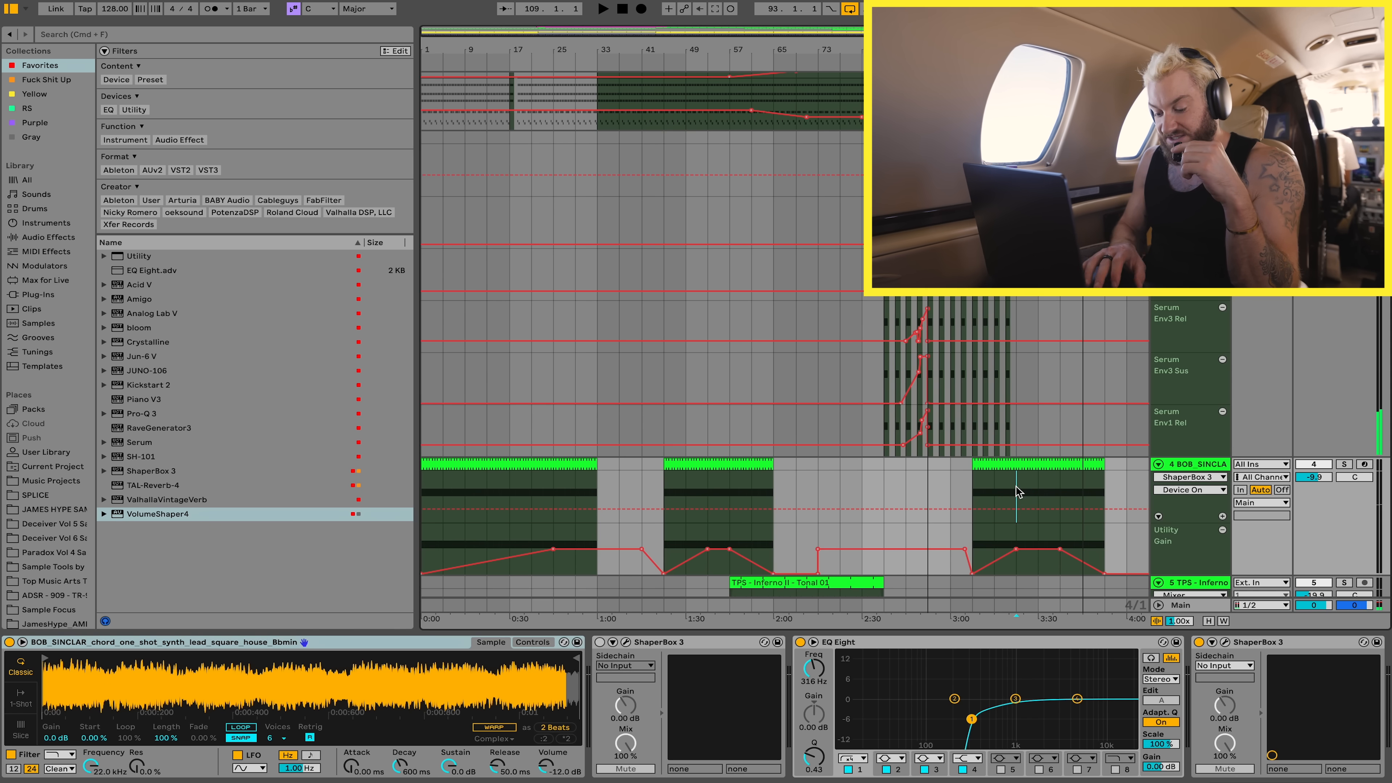
click(1017, 491)
key(s)
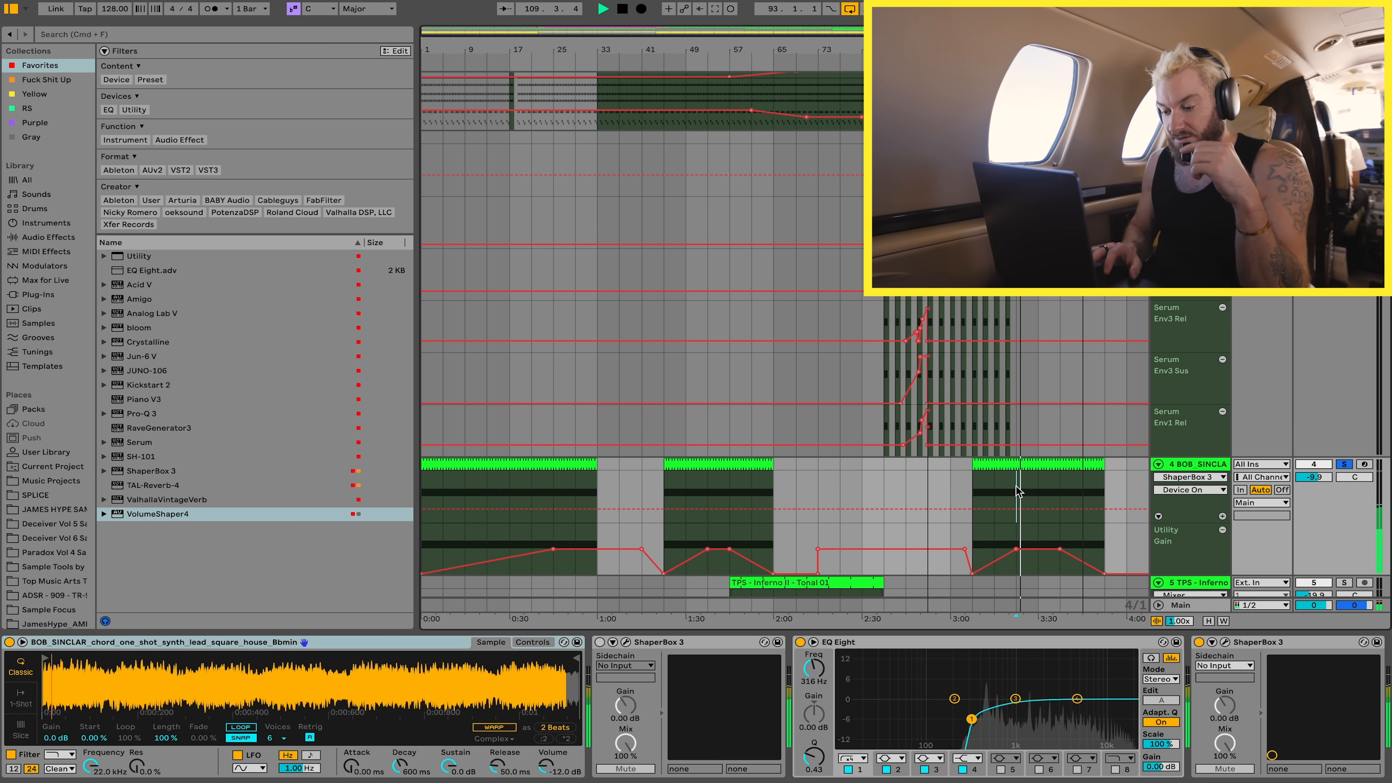
key(space)
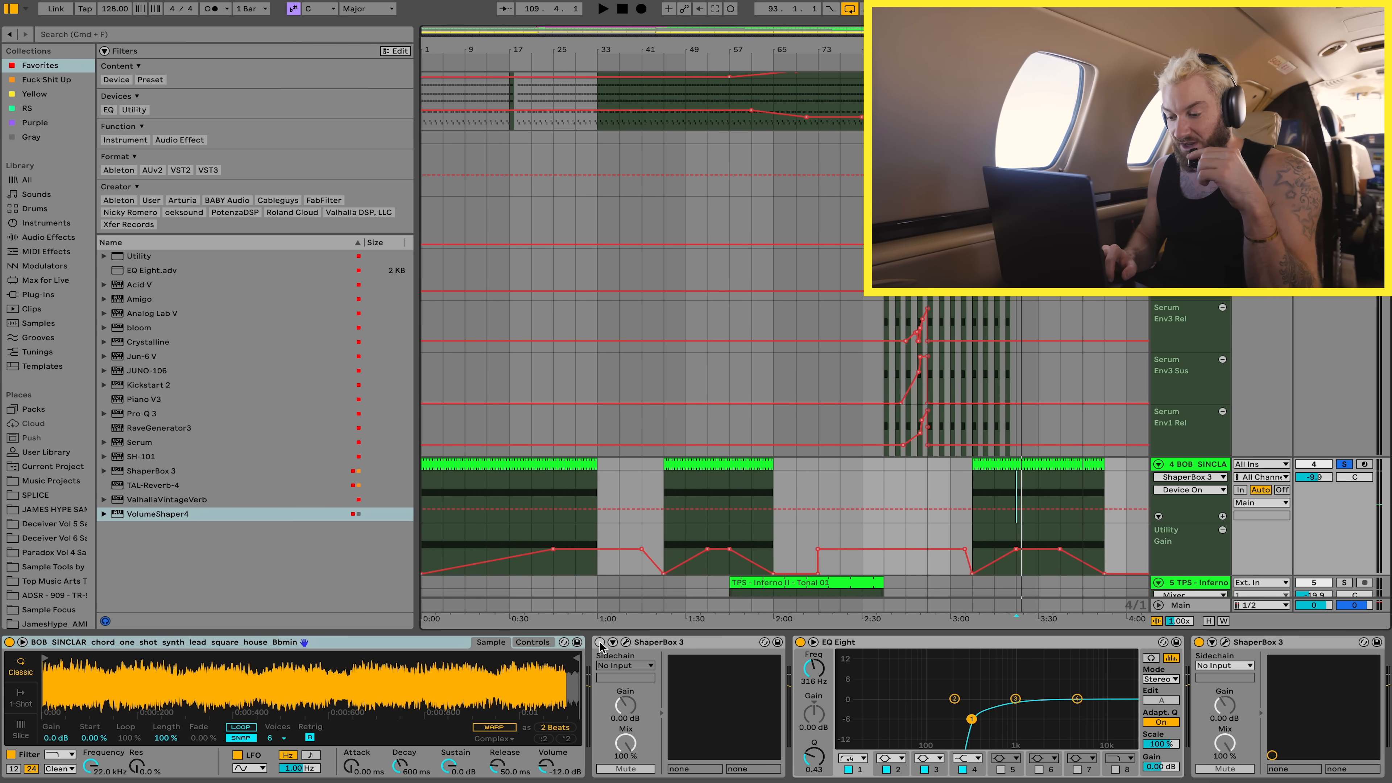
- Re-enable the first ShaperBox 3 on track 4 and audition its Stutter Reverb Rev preset with the plug-in window open
click(599, 642)
click(626, 642)
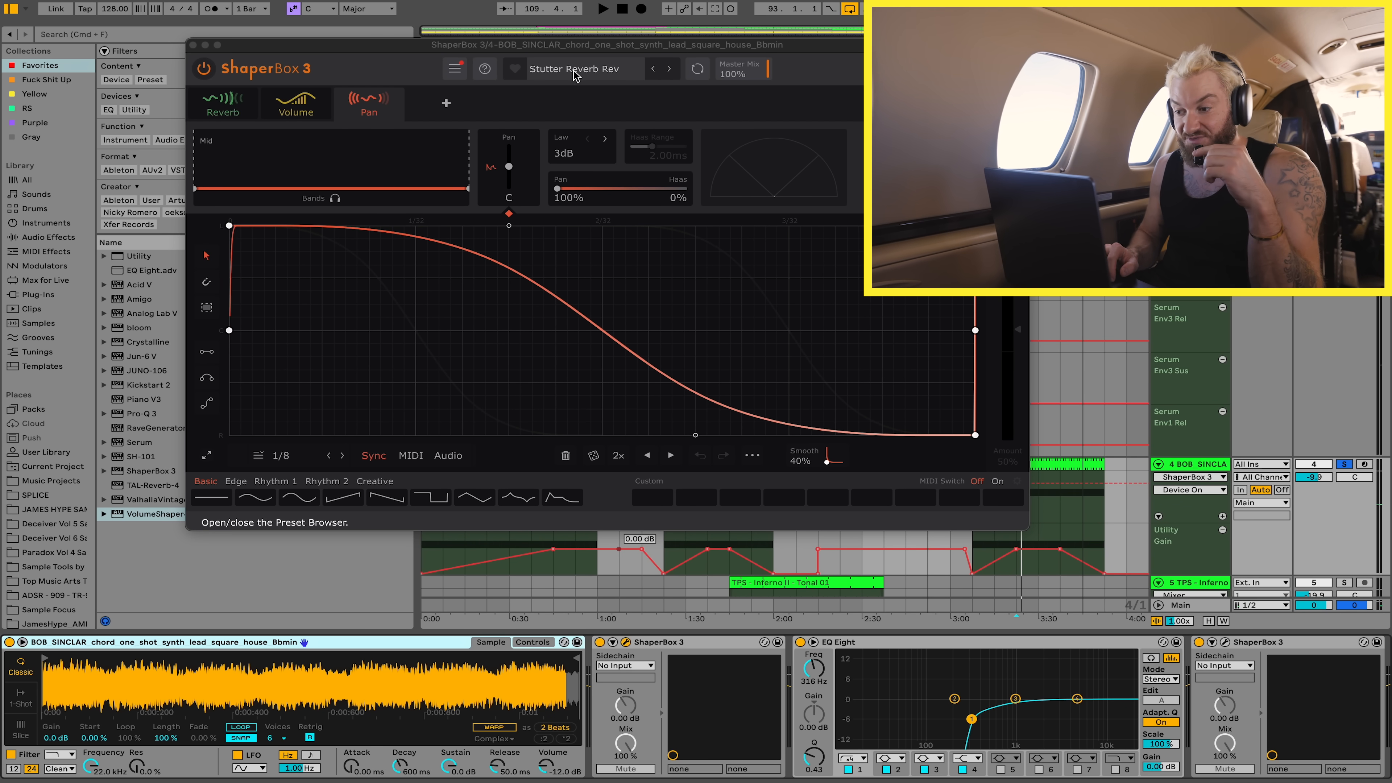
key(space)
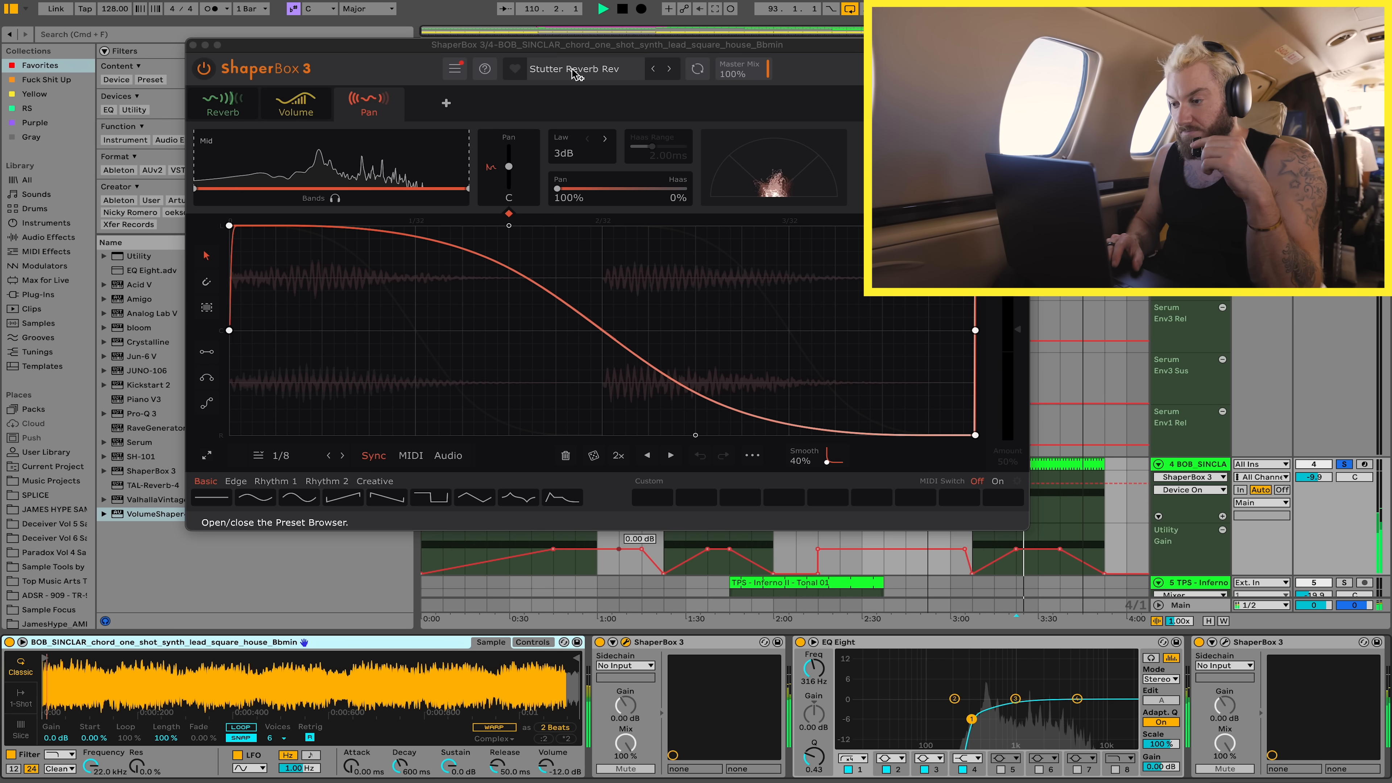
click(626, 643)
- Solo track 5, TPS - Inferno II - Tonal, and audition its gain automation from bars 69 and 77
click(817, 512)
scroll(817, 512, down, 4)
scroll(814, 511, down, 3)
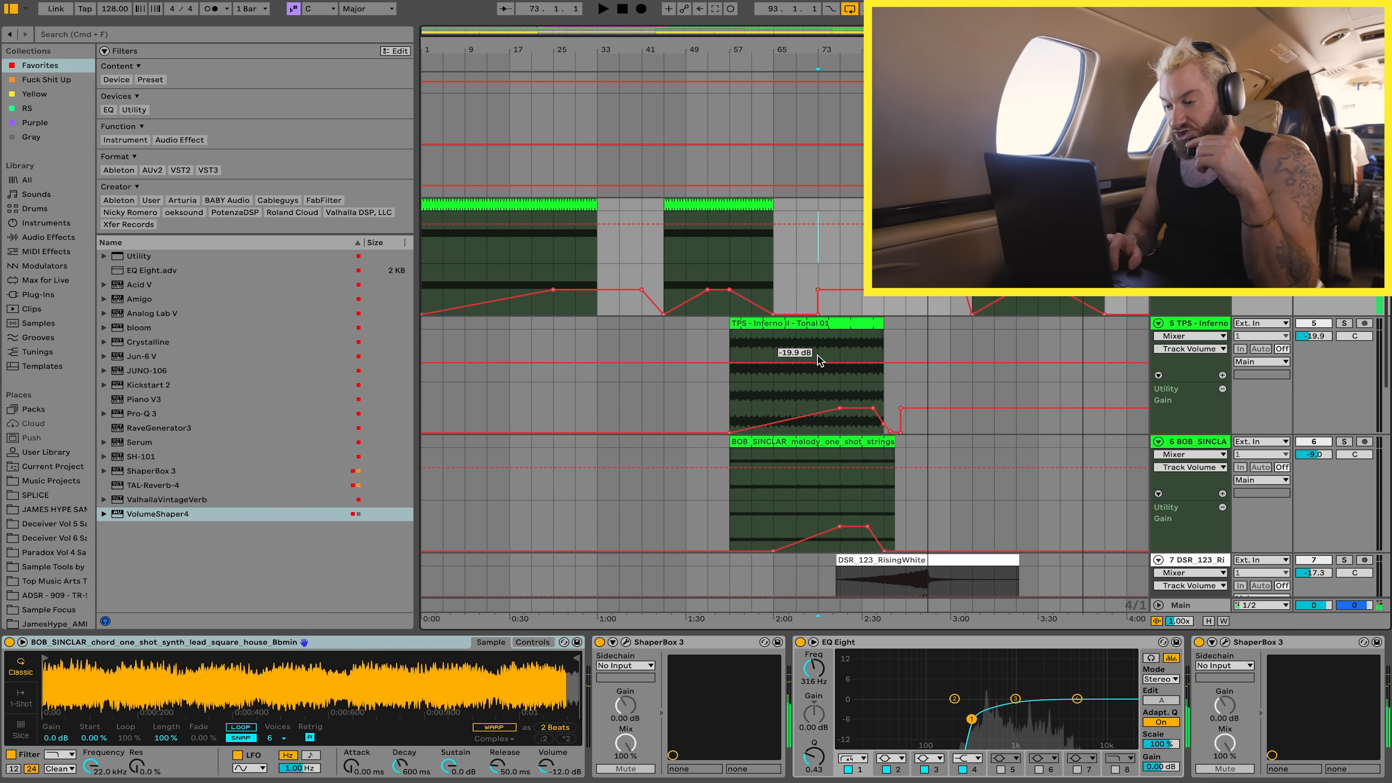
click(802, 347)
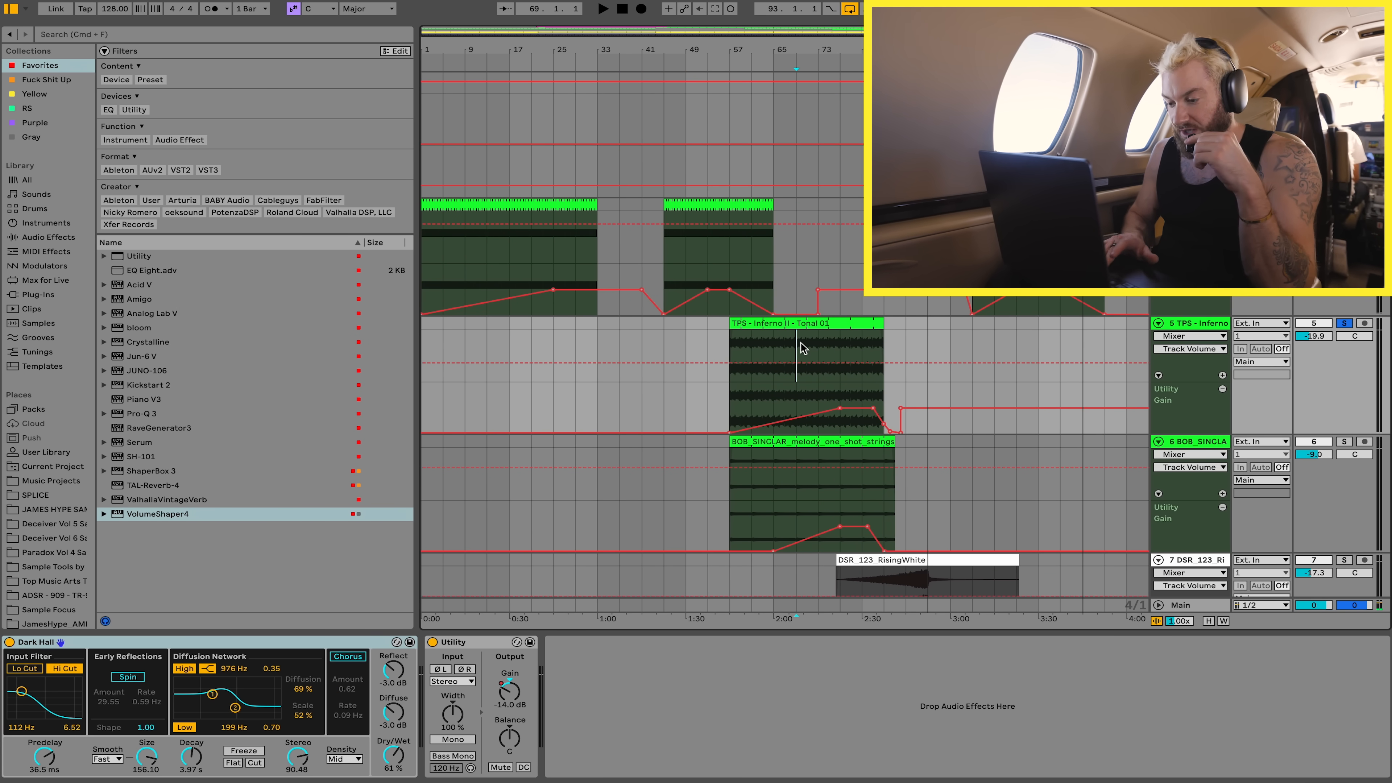
key(space)
click(840, 340)
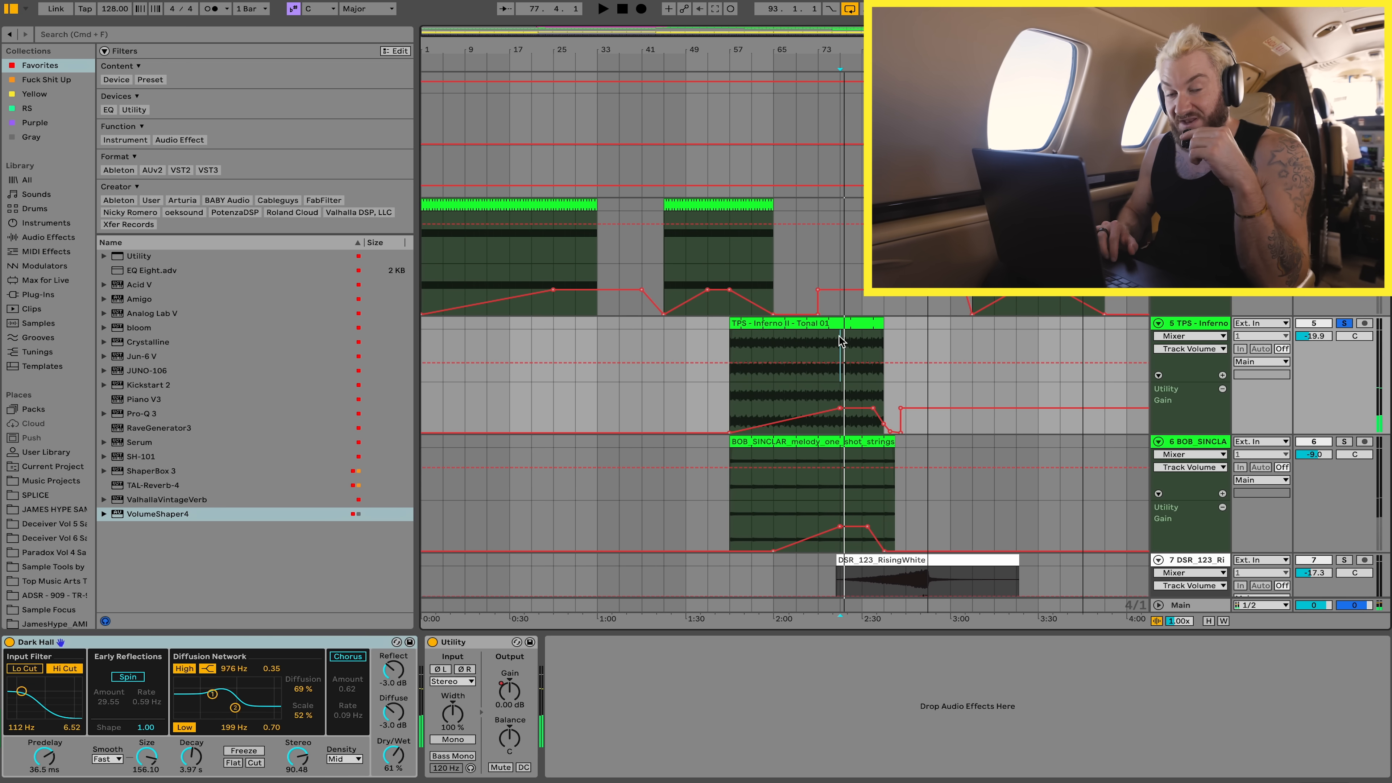
- Solo the track 6 BOB_SINCLAR strings melody and audition it from bar 77
scroll(840, 340, down, 3)
click(799, 368)
key(s)
click(842, 371)
key(space)
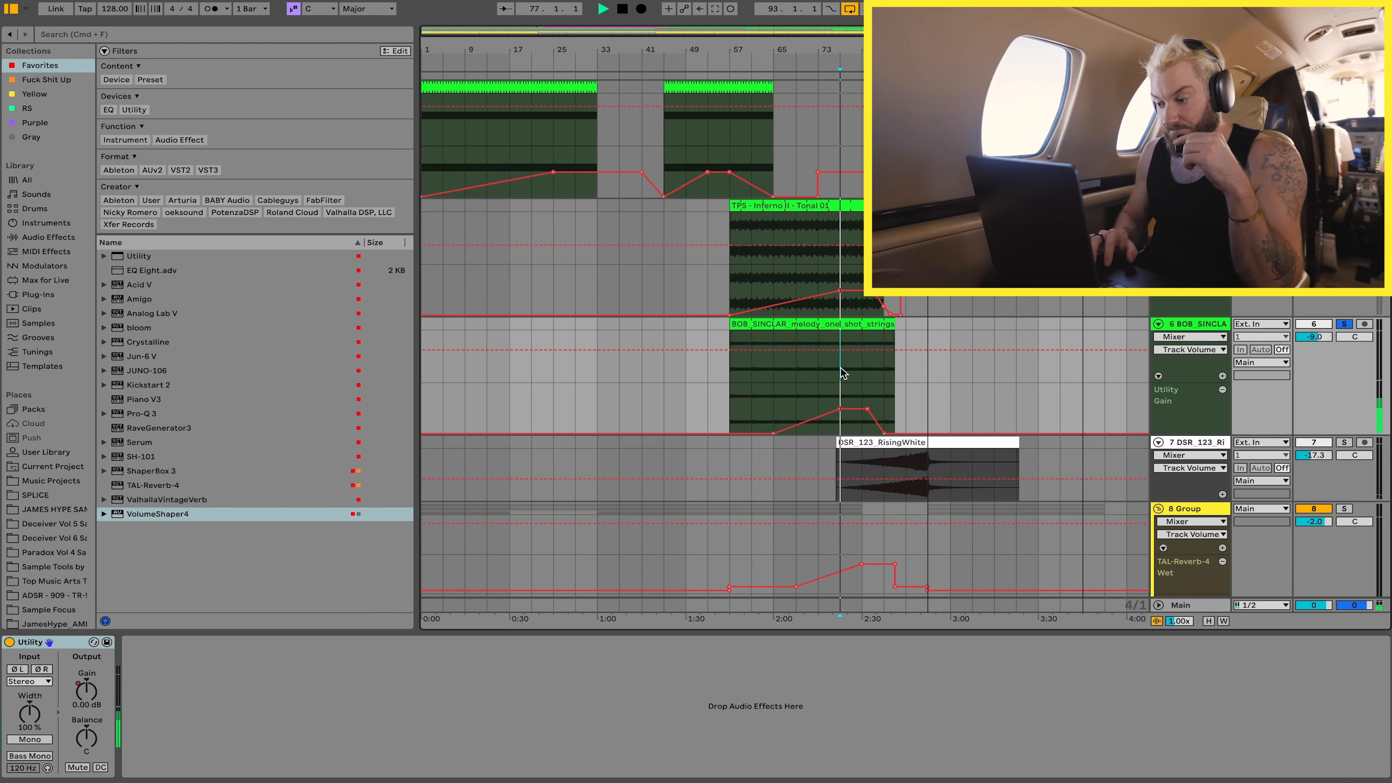
key(space)
- Zoom in on the 8 Group's reverb and gain automation and audition its drums around bar 47
scroll(841, 370, down, 12)
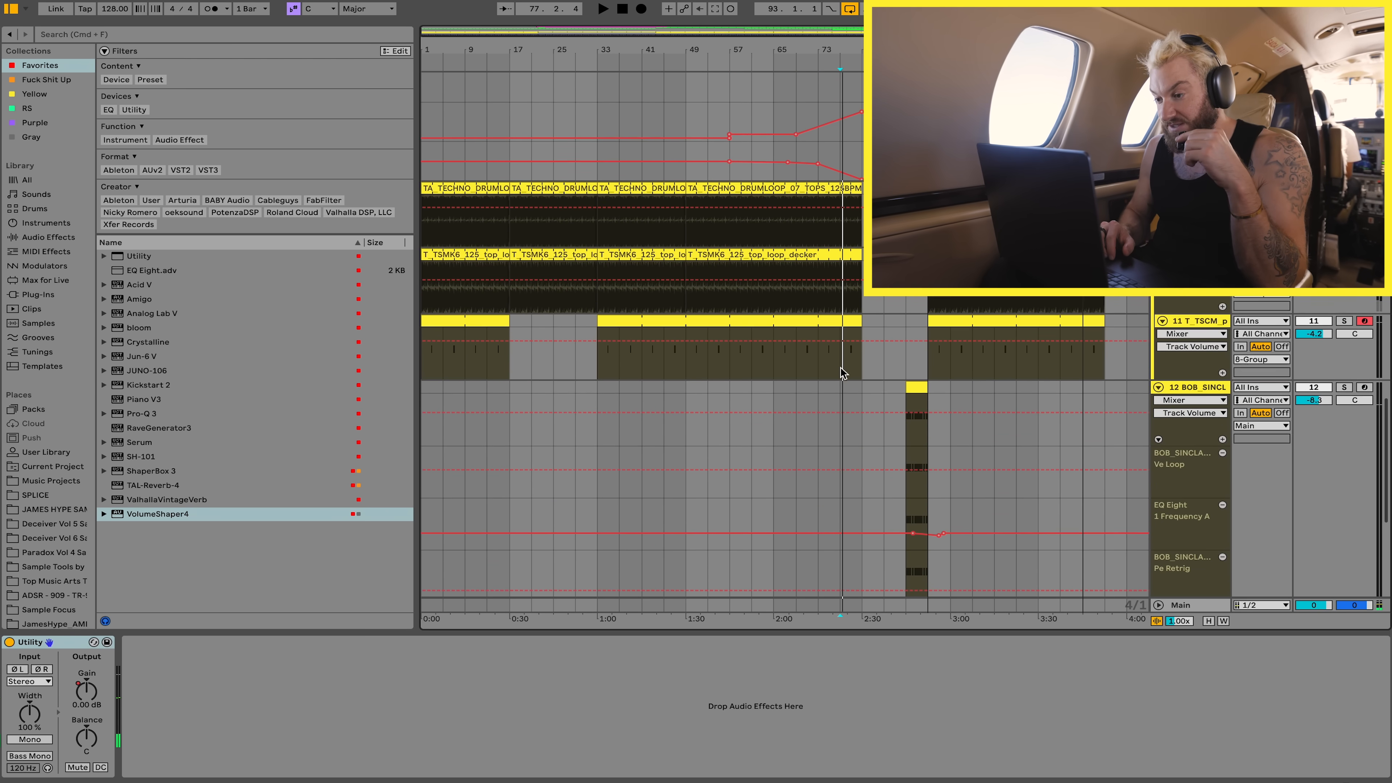
scroll(841, 371, up, 5)
click(737, 273)
scroll(734, 276, up, 2)
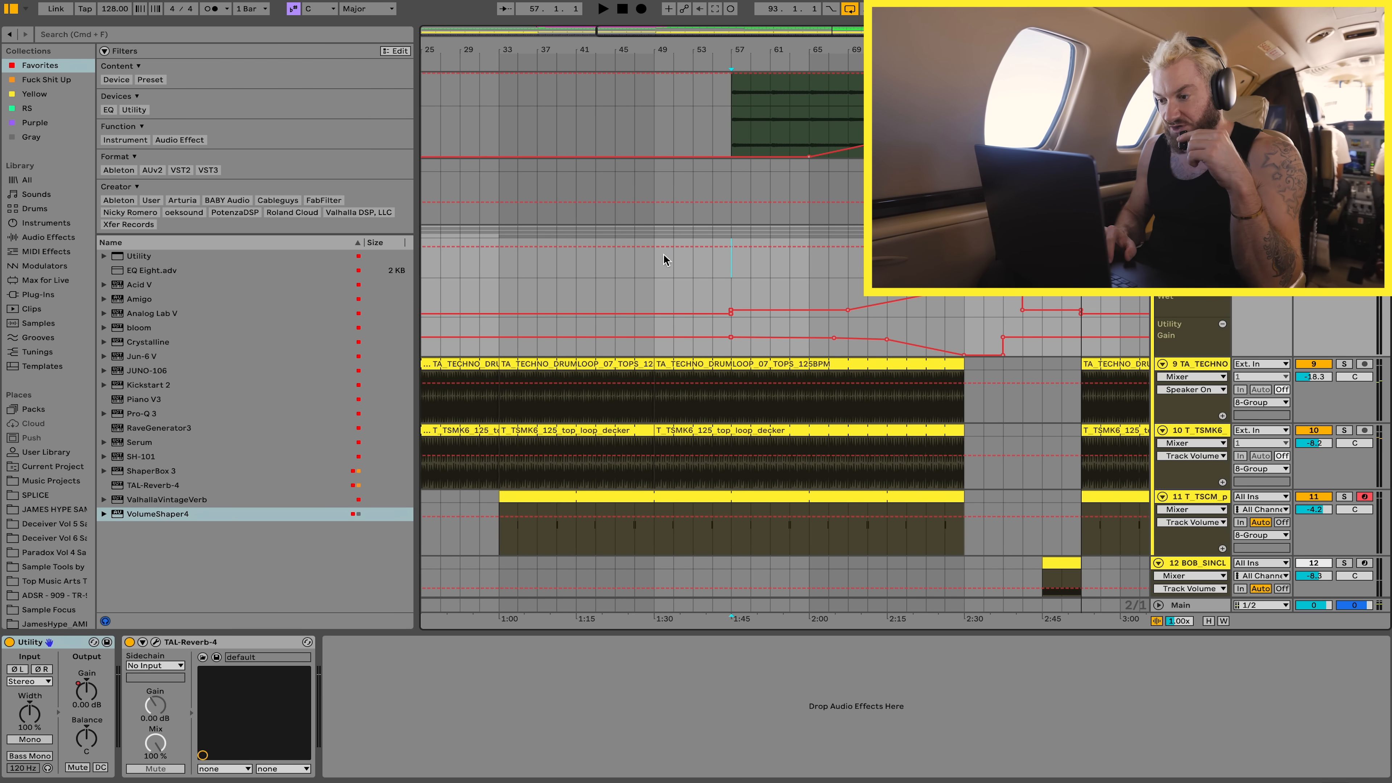
key(space)
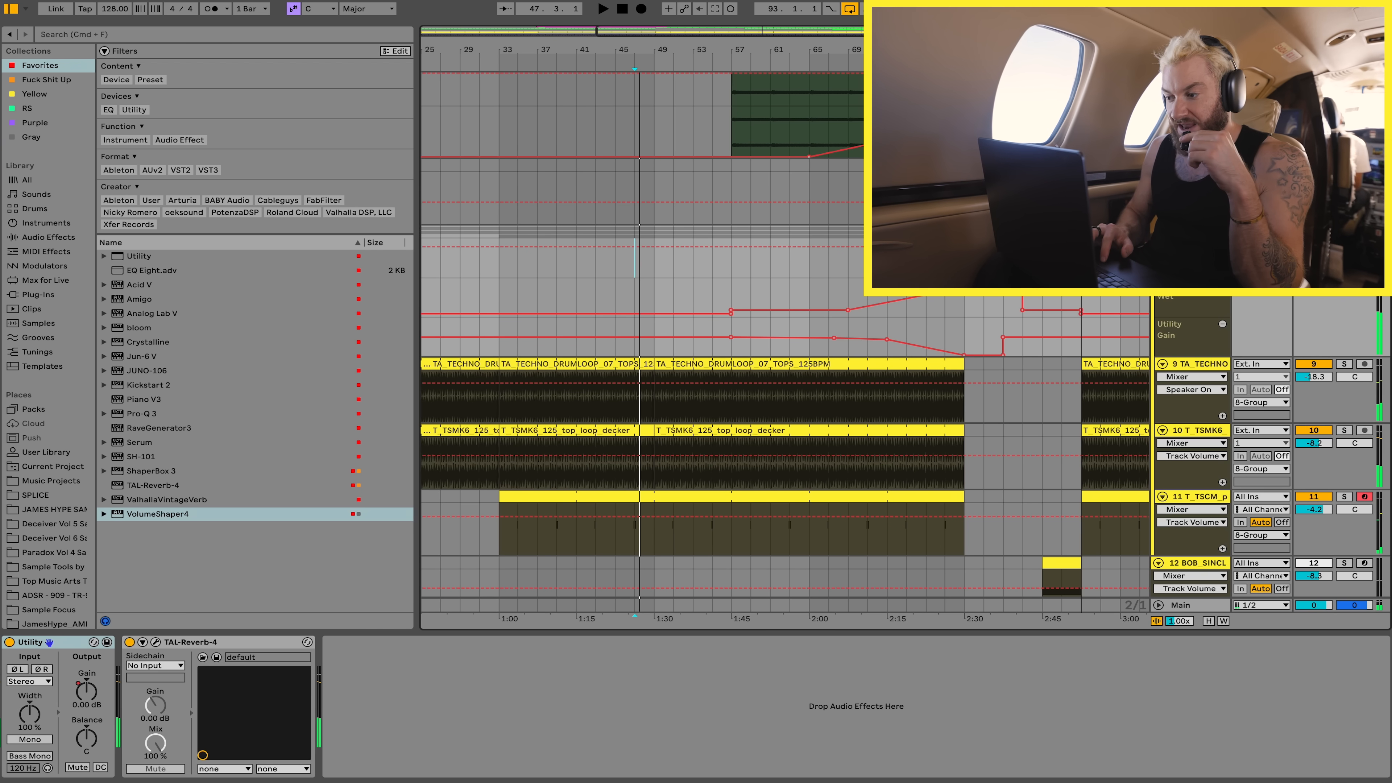
key(space)
- Audition the 8 Group drums through the rising reverb and falling gain automation up to bar 78
click(861, 259)
key(space)
click(926, 260)
key(space)
key(space)
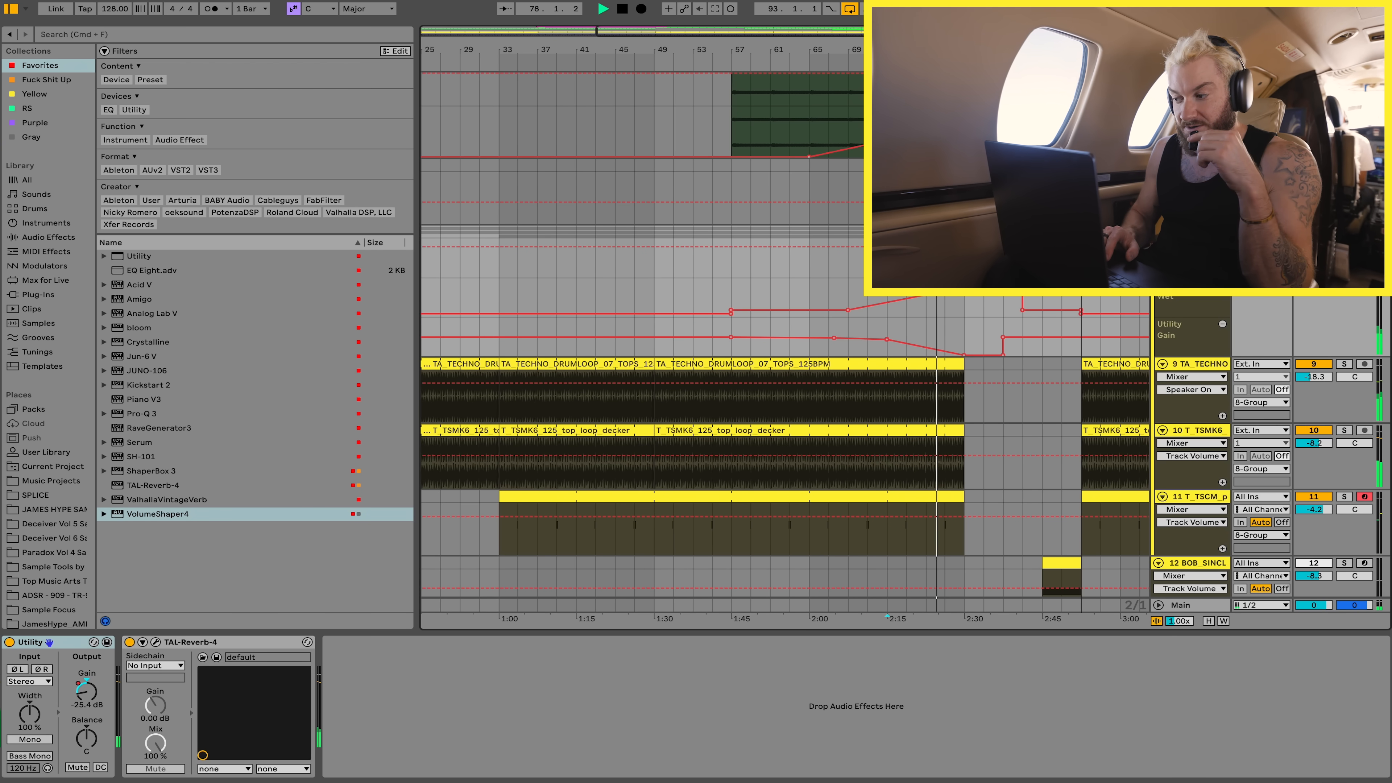
- Open TAL-Reverb-4 on the 8 Group and inspect its automated wet level at bars 55, 63 and 79
click(155, 642)
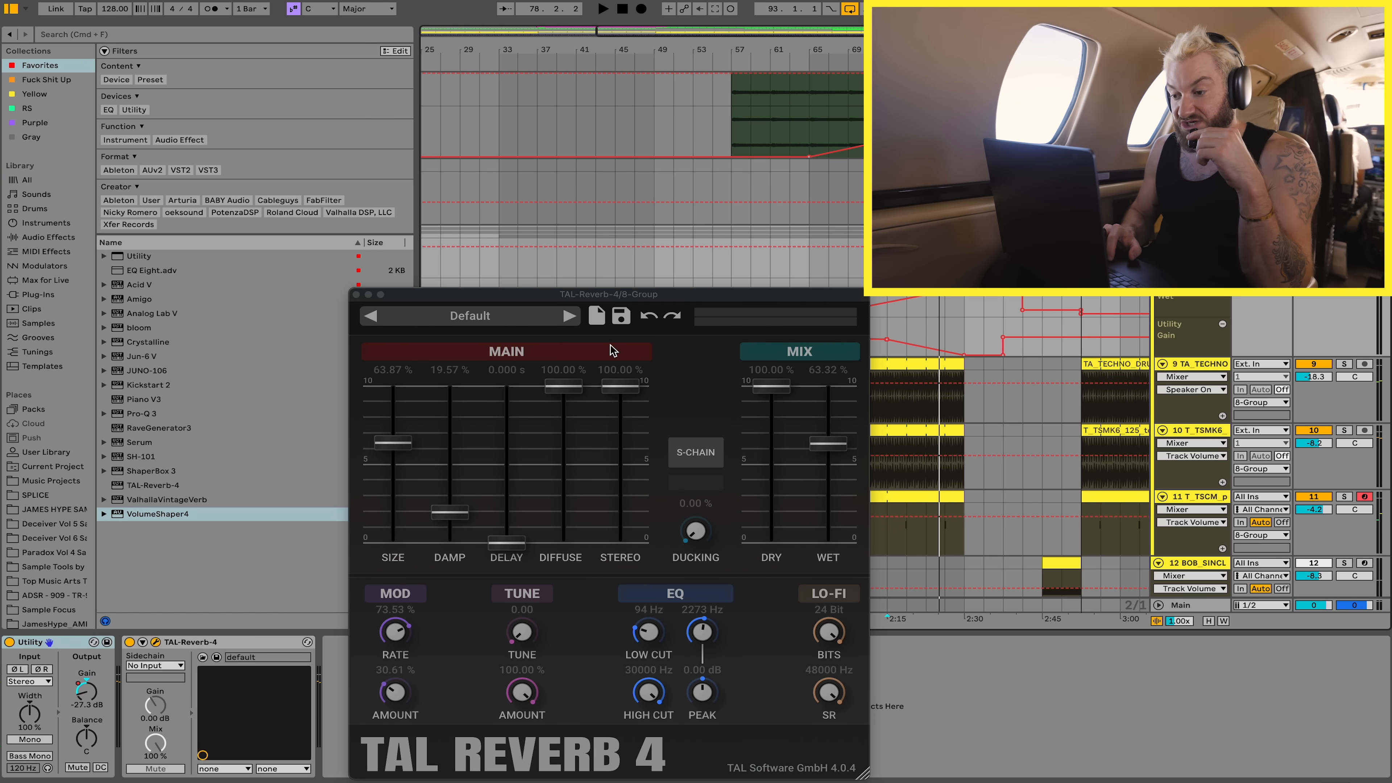
drag(666, 294, 335, 119)
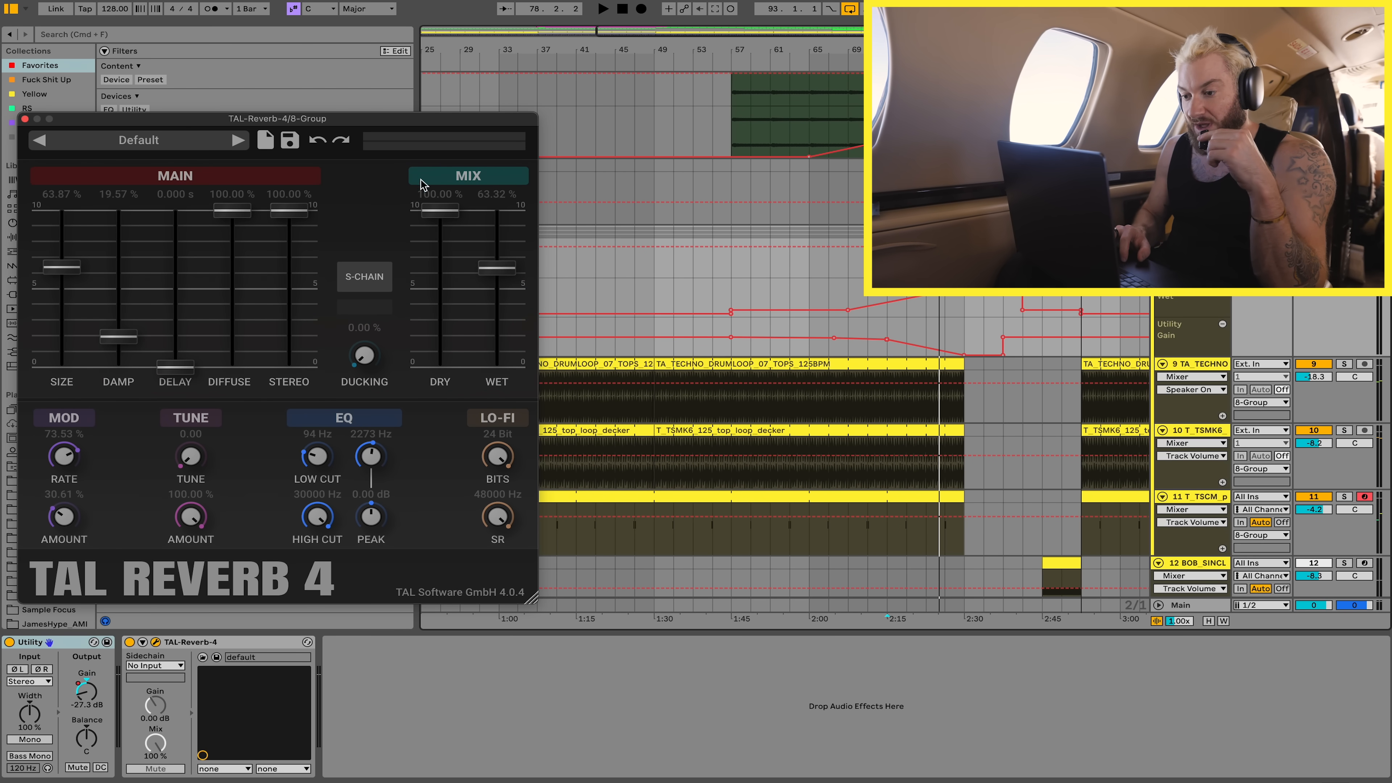
click(790, 290)
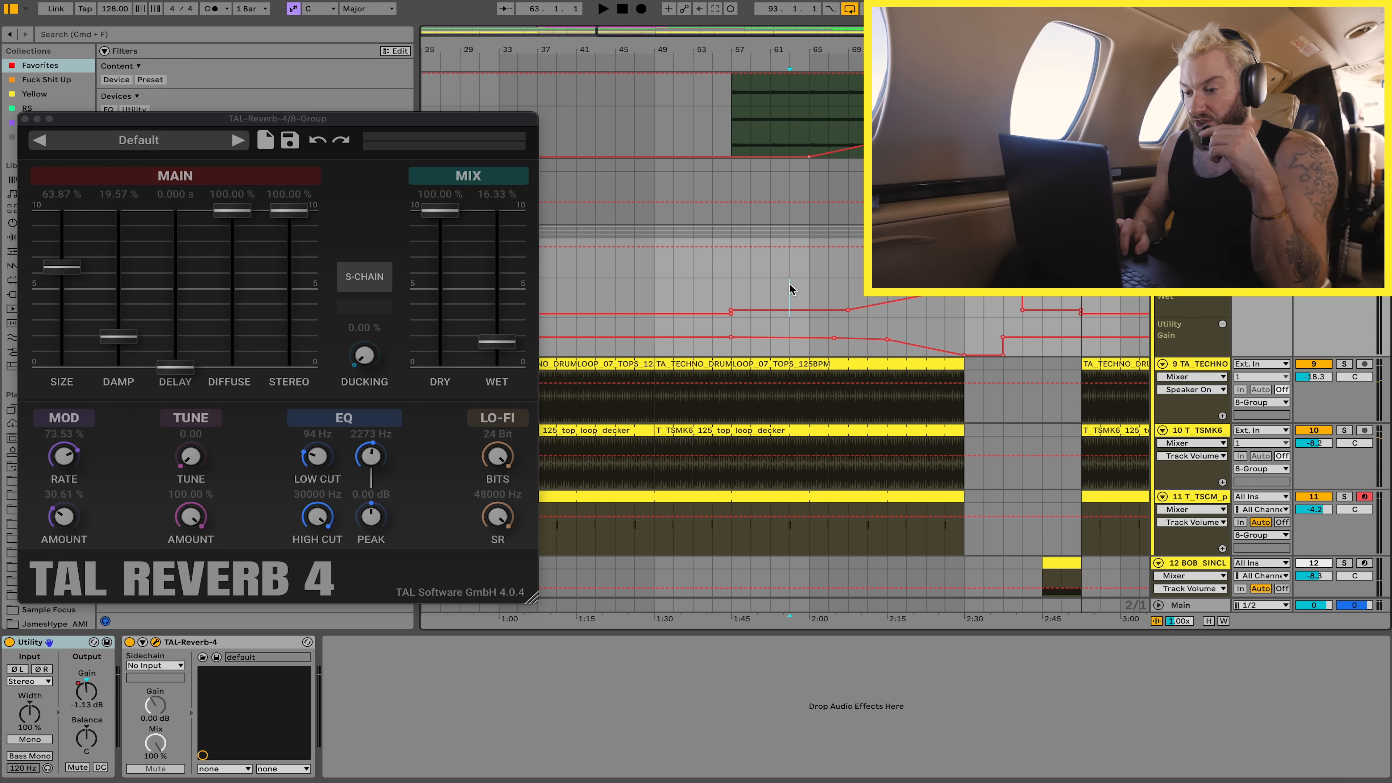
click(719, 273)
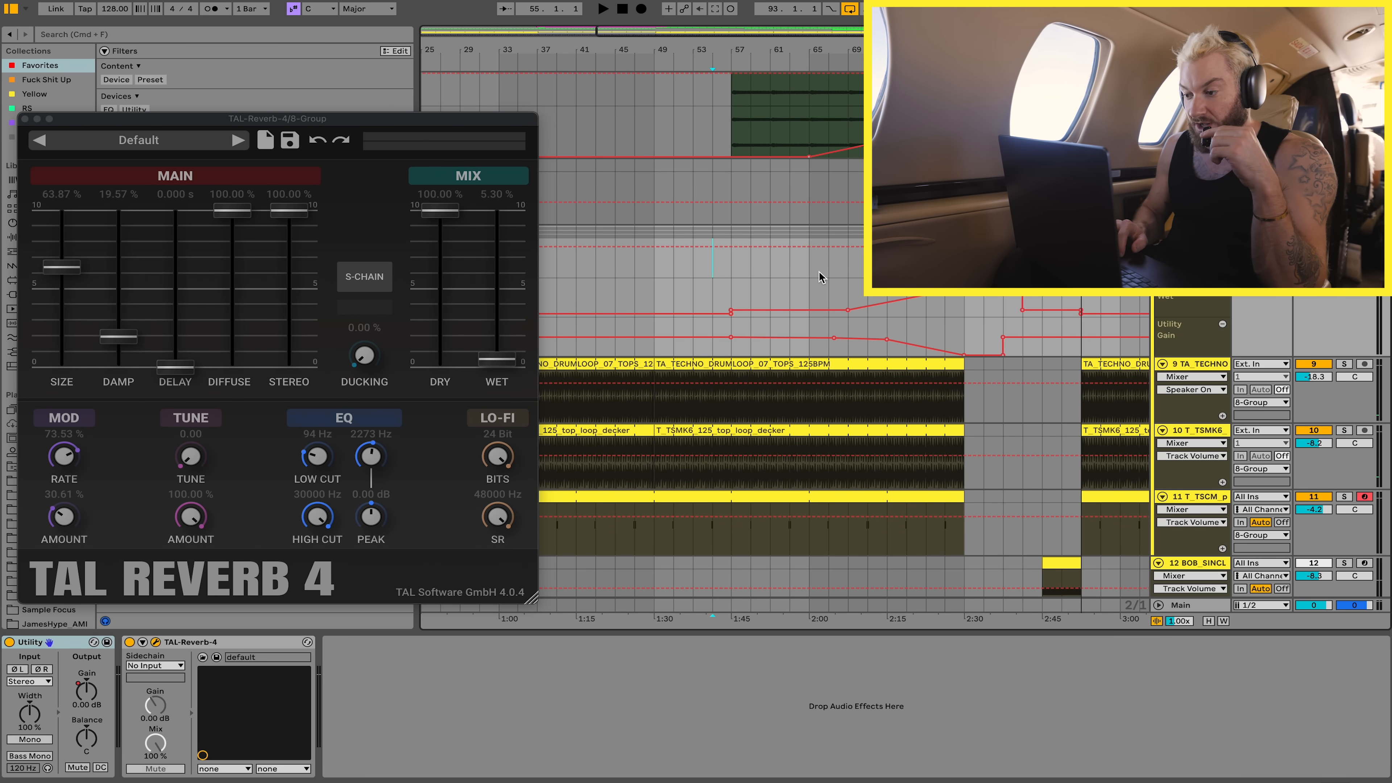
click(821, 274)
click(867, 274)
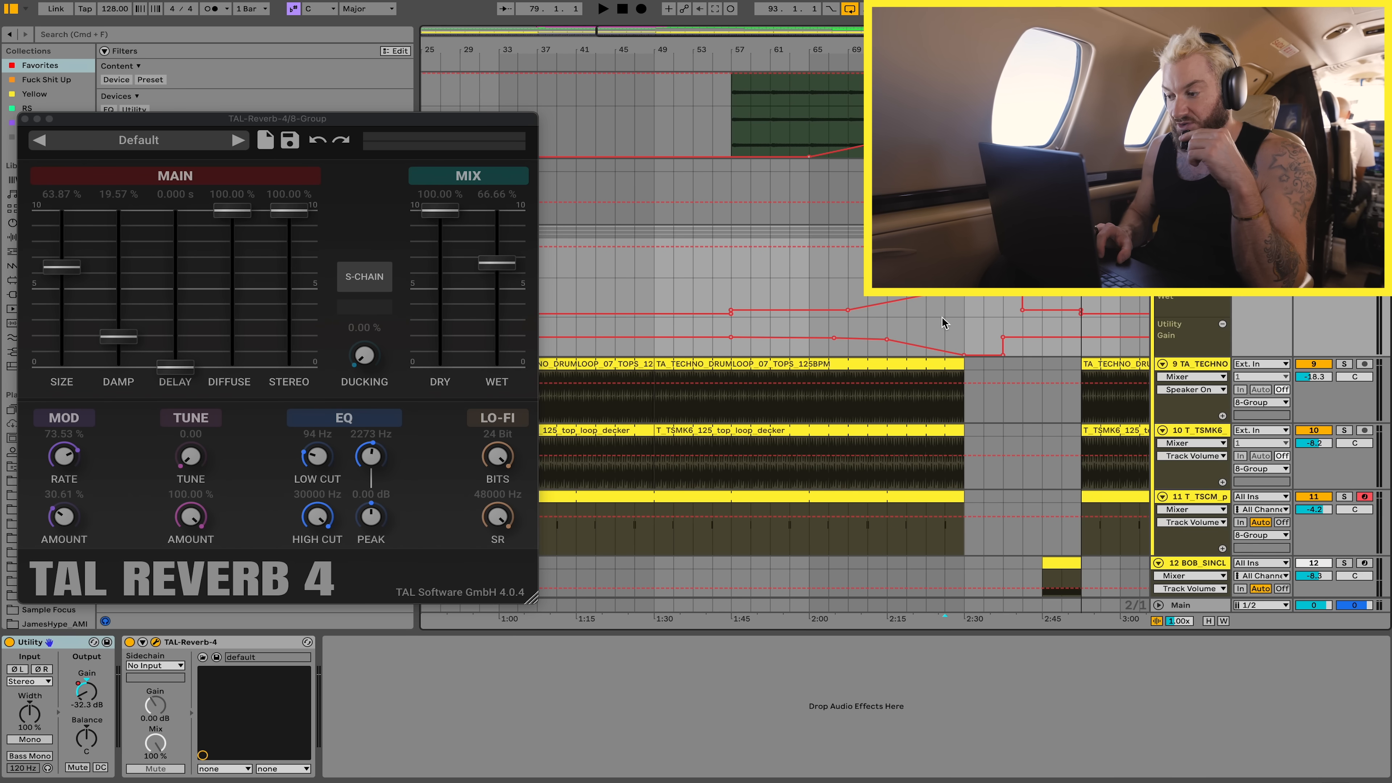
- Play the arrangement from bar 1 and again from bars 17, 33 and 37 while examining the tracks
key(space)
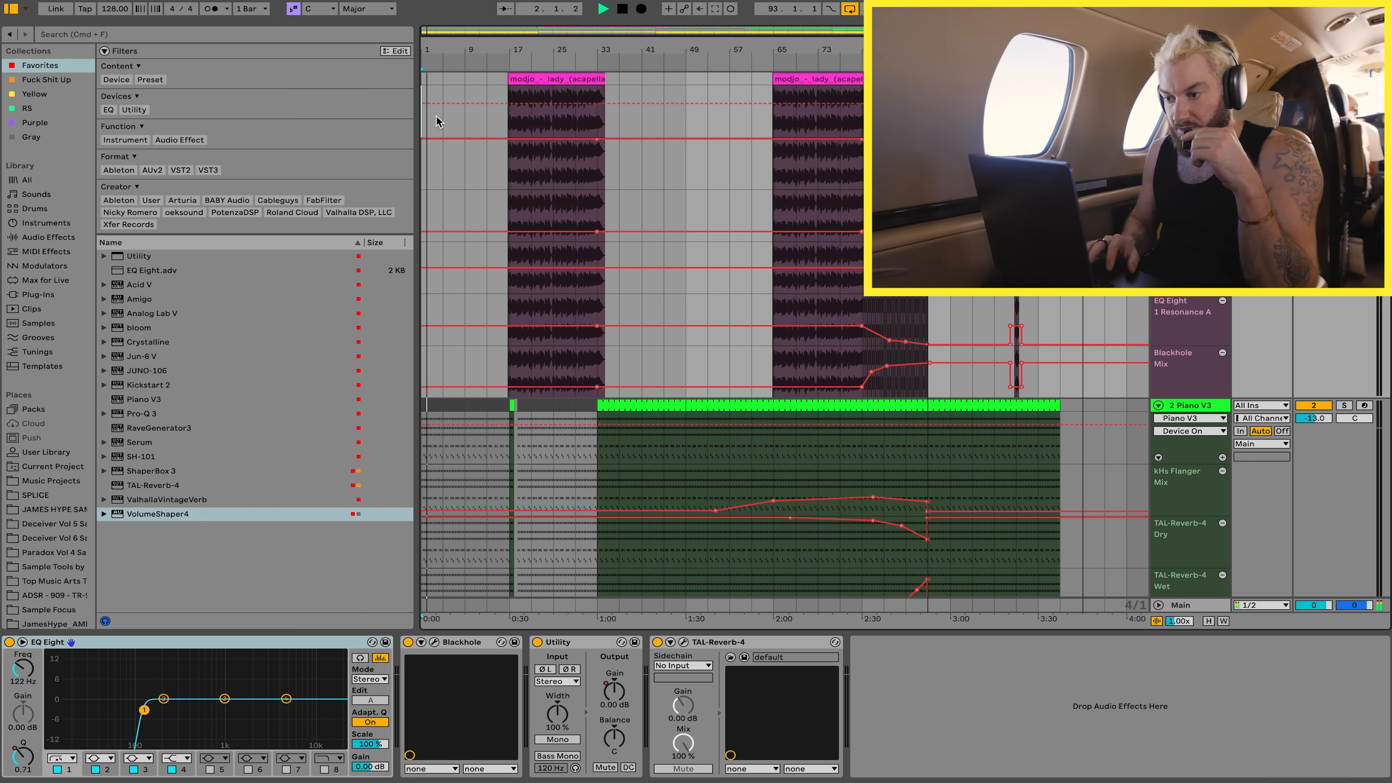
key(space)
scroll(468, 119, up, 5)
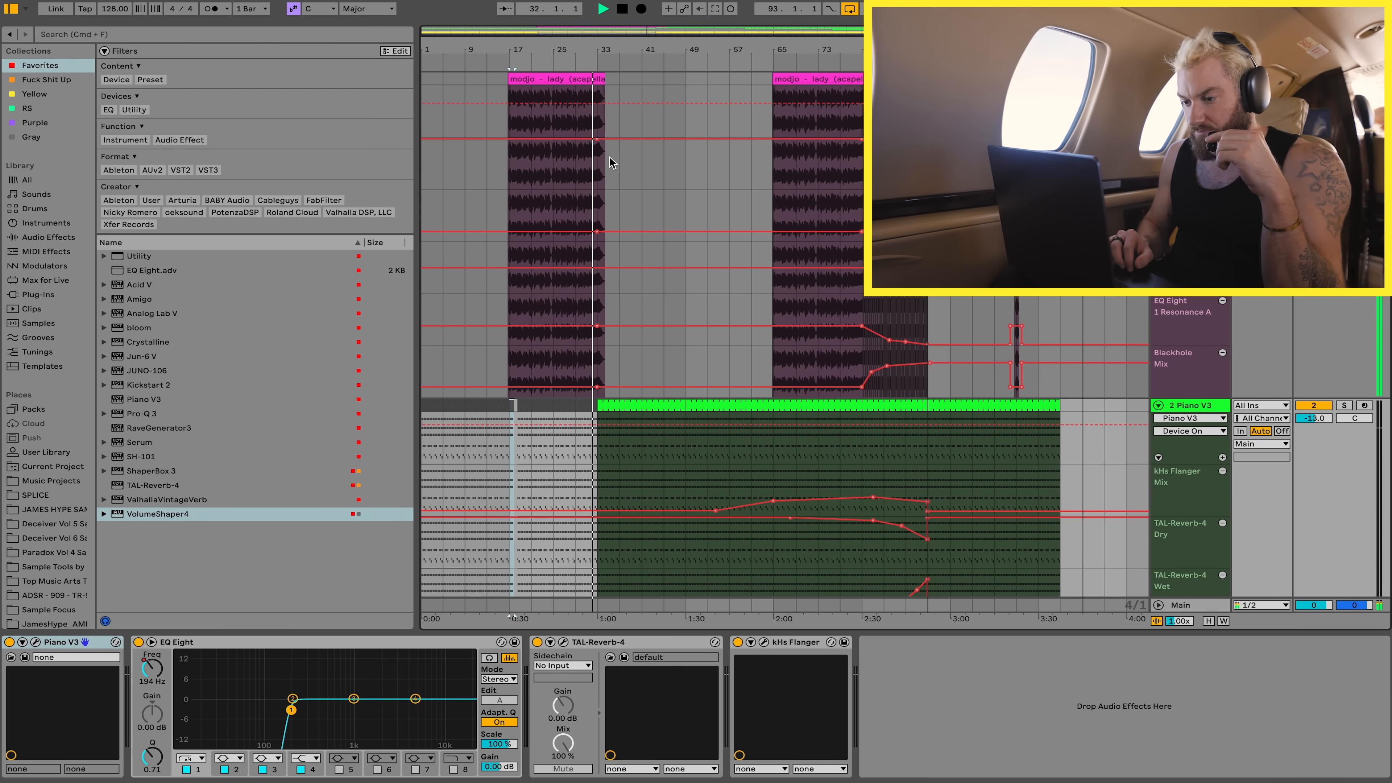
scroll(609, 157, down, 15)
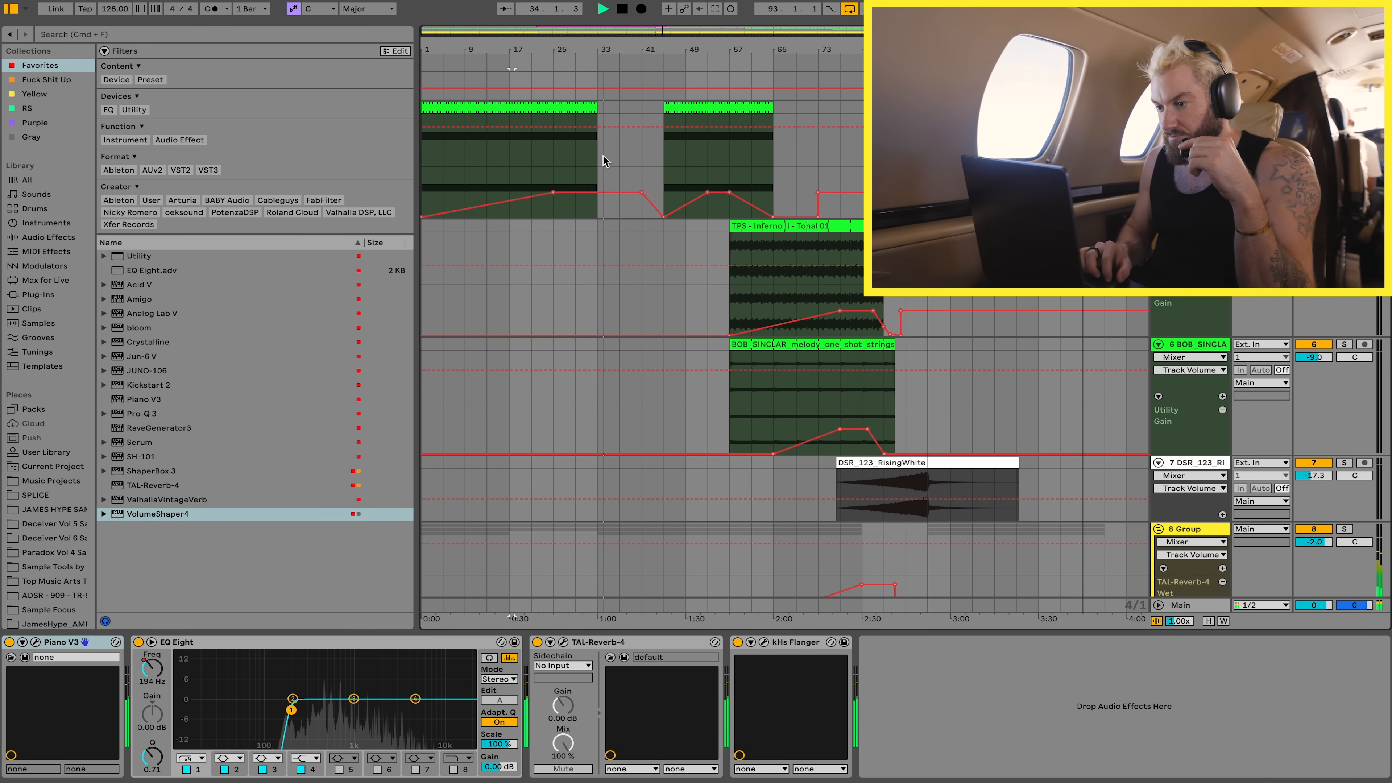
click(603, 160)
scroll(602, 156, up, 10)
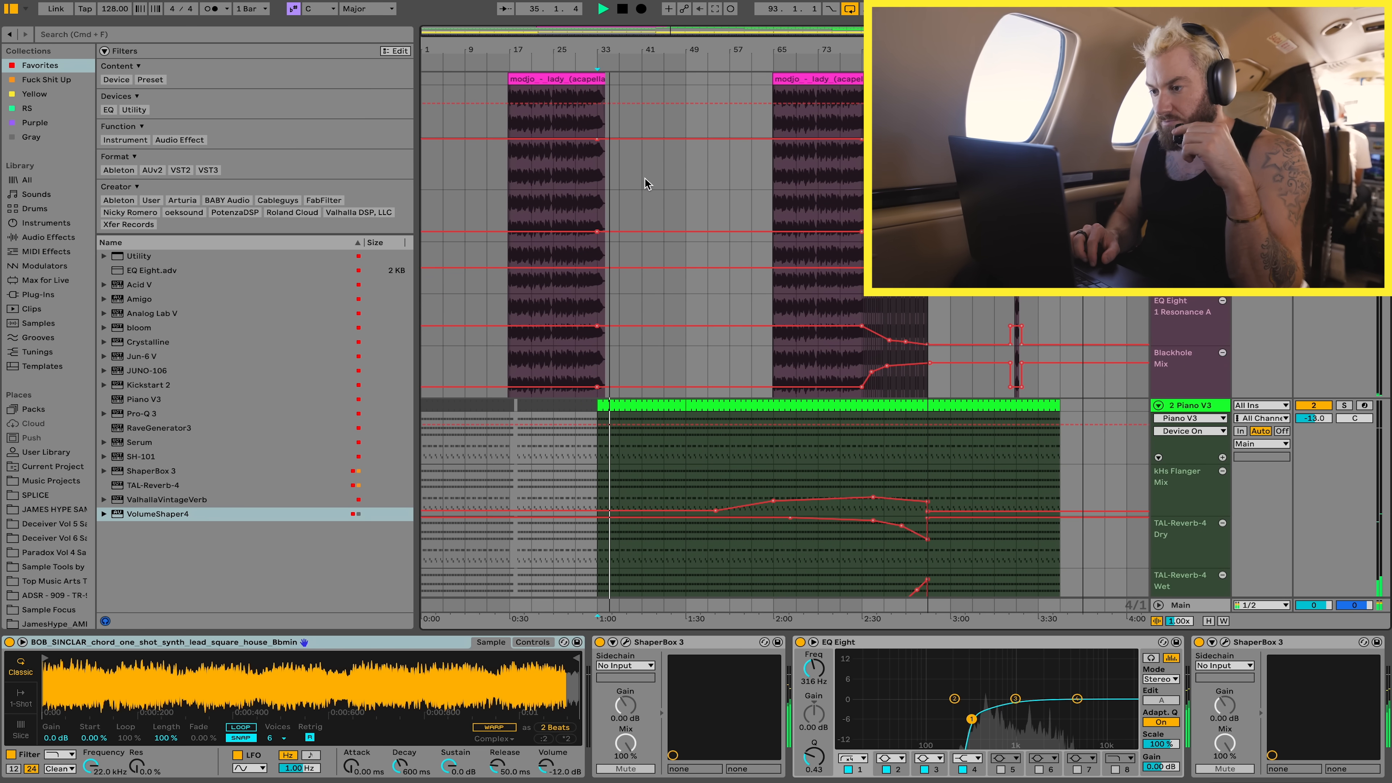
click(634, 181)
scroll(632, 182, down, 6)
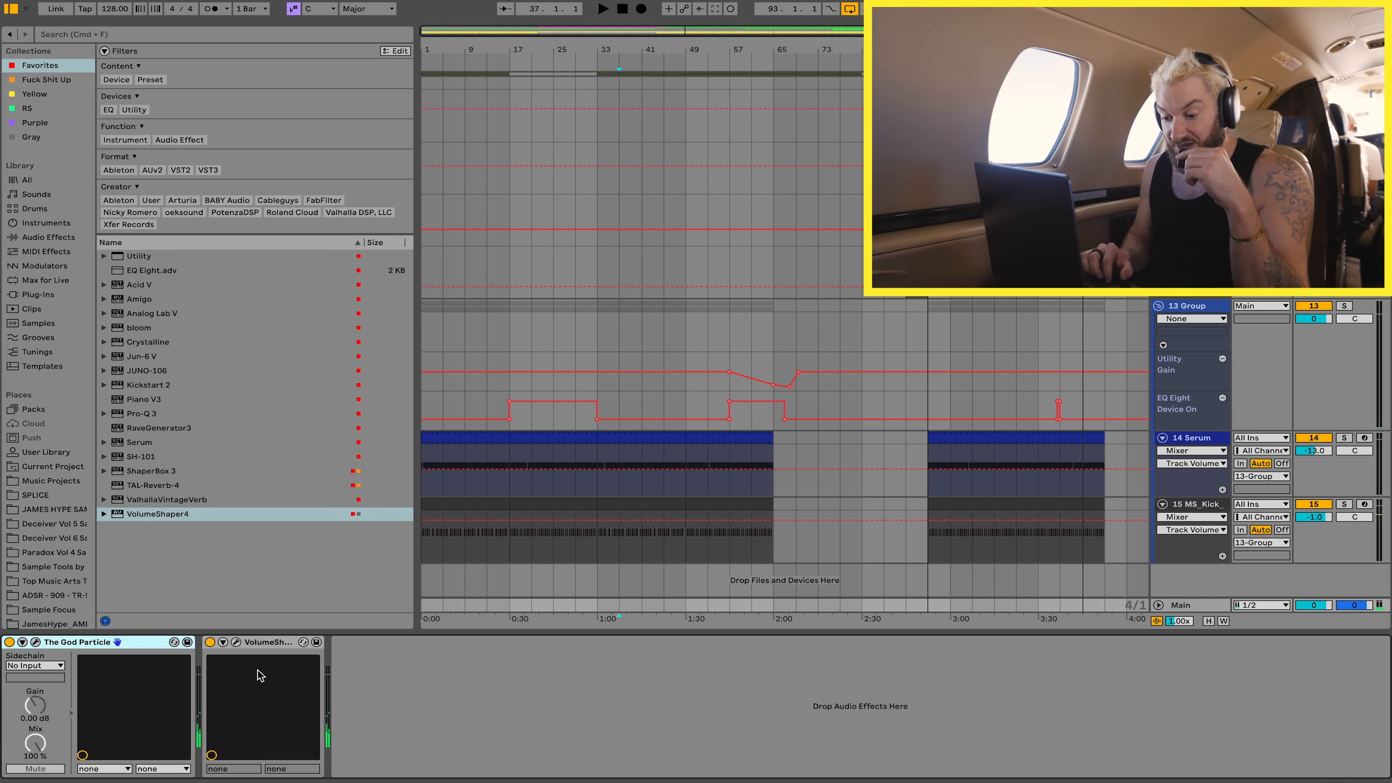
- Open VolumeShaper4 on the Main track, audition the intro around bar 5 through it, and close and toggle the device
click(237, 643)
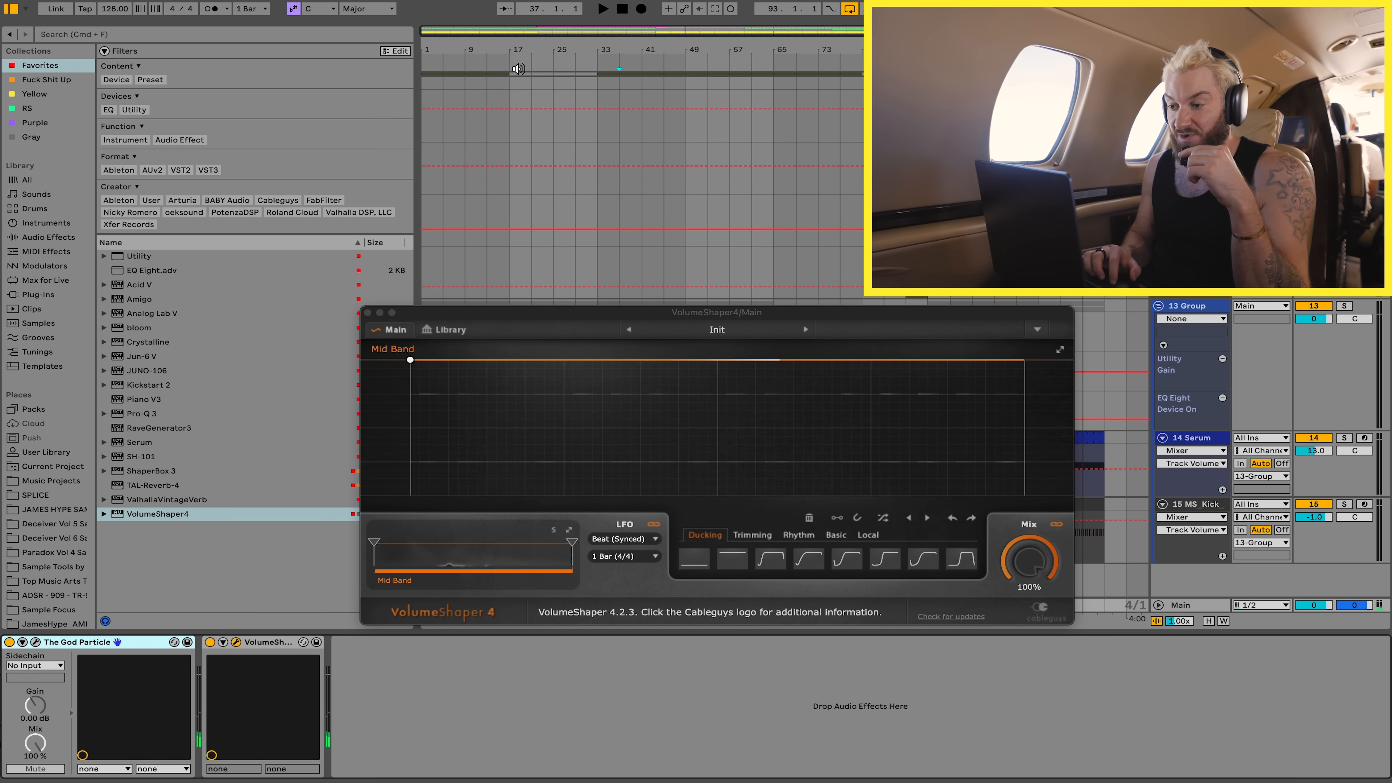
key(space)
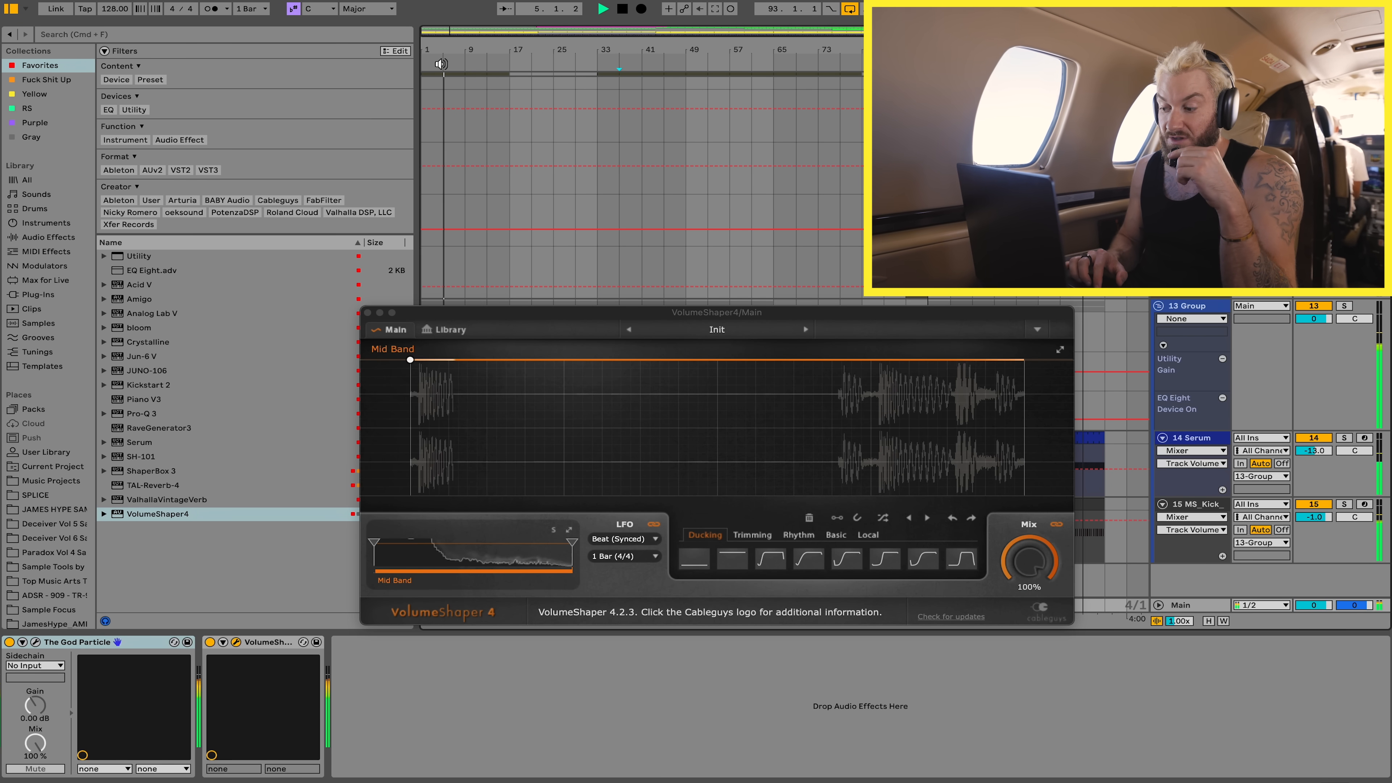
key(space)
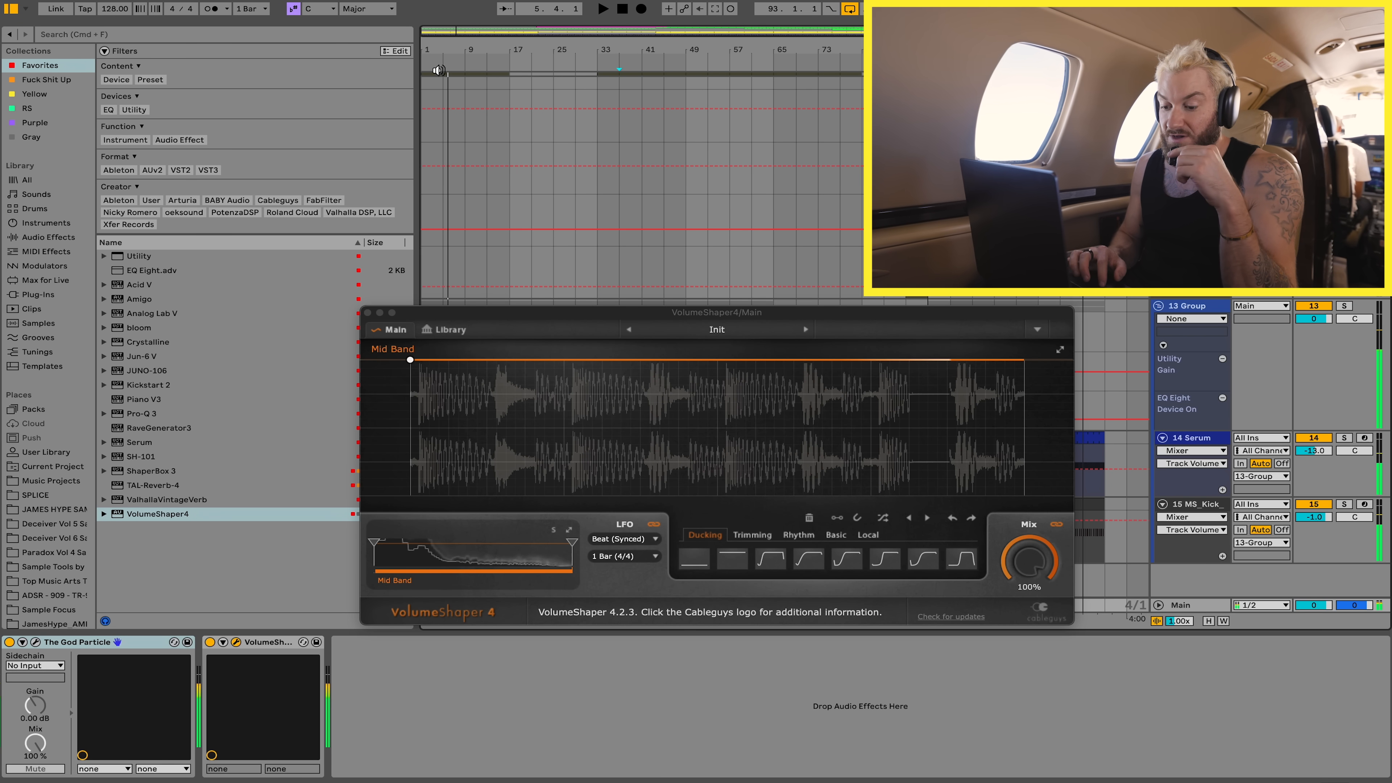
click(236, 642)
click(210, 642)
key(space)
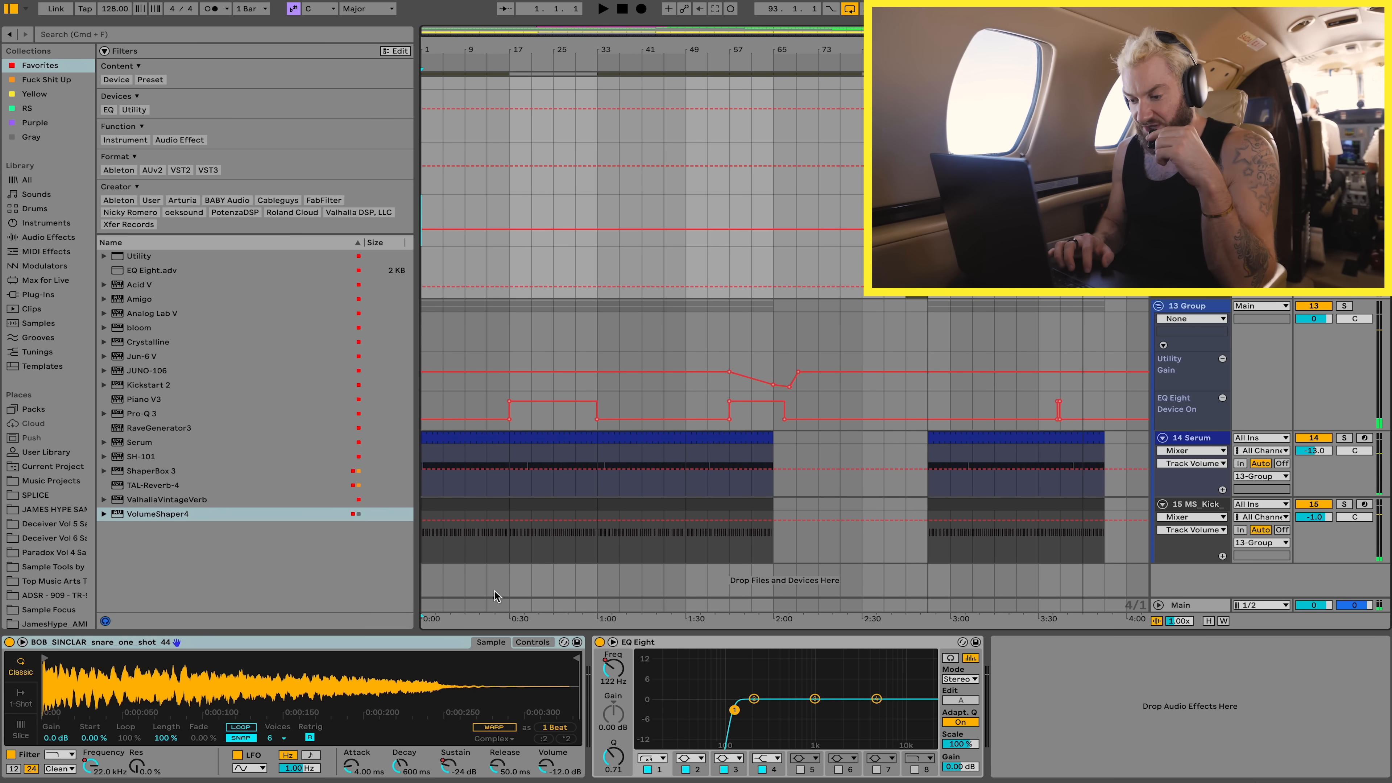
- Open The God Particle on the Main track at bar 5, inspect its settings, and close its window
click(447, 605)
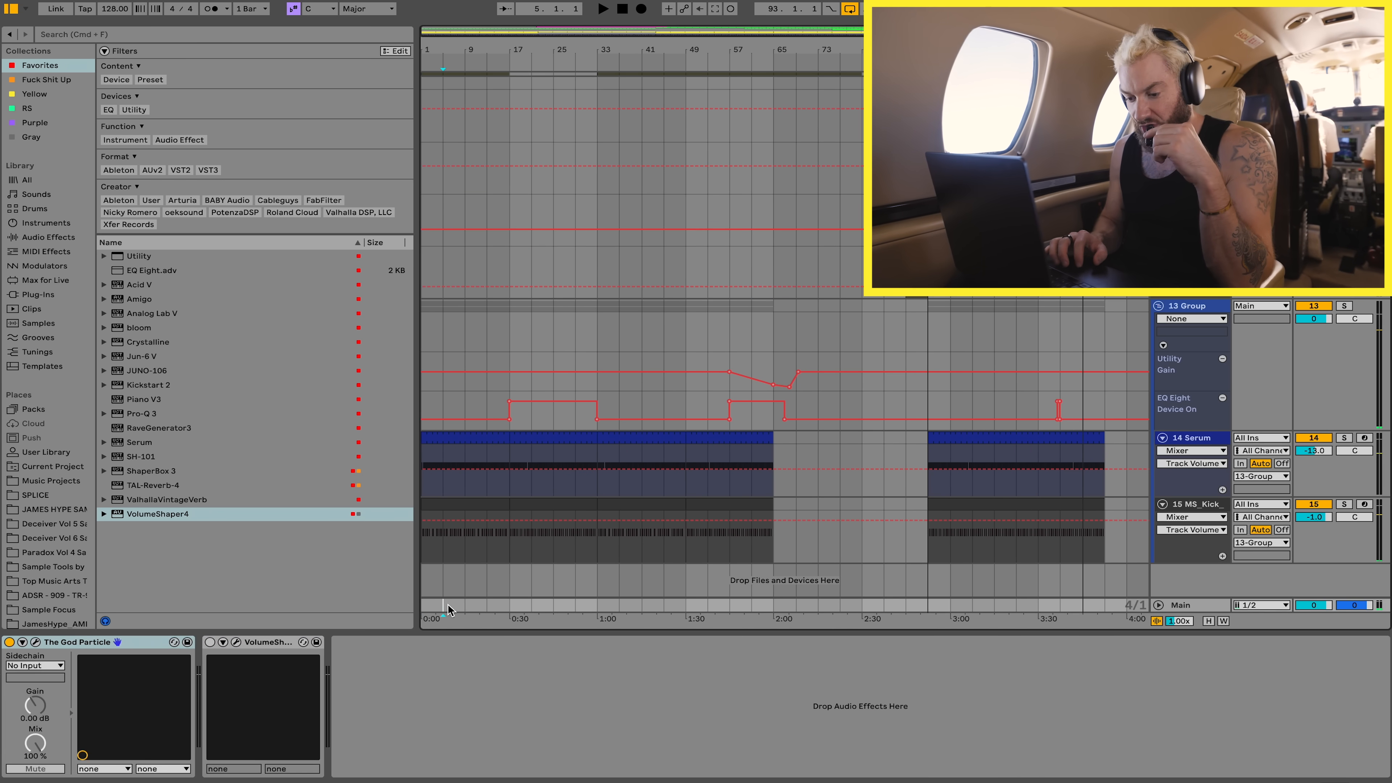
click(35, 643)
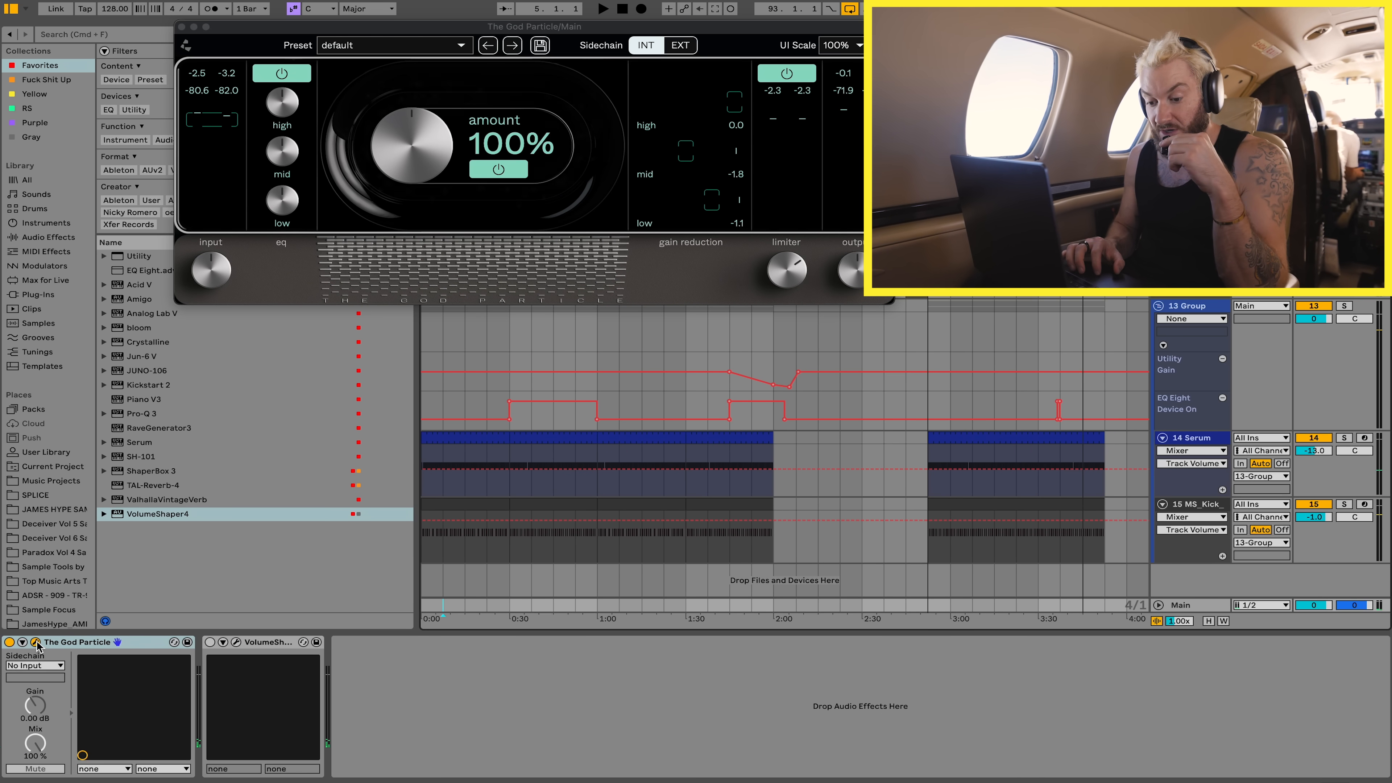
click(35, 642)
- Play the arrangement from bar 5 with The God Particle open on the Main track and check its limiter setting
click(444, 337)
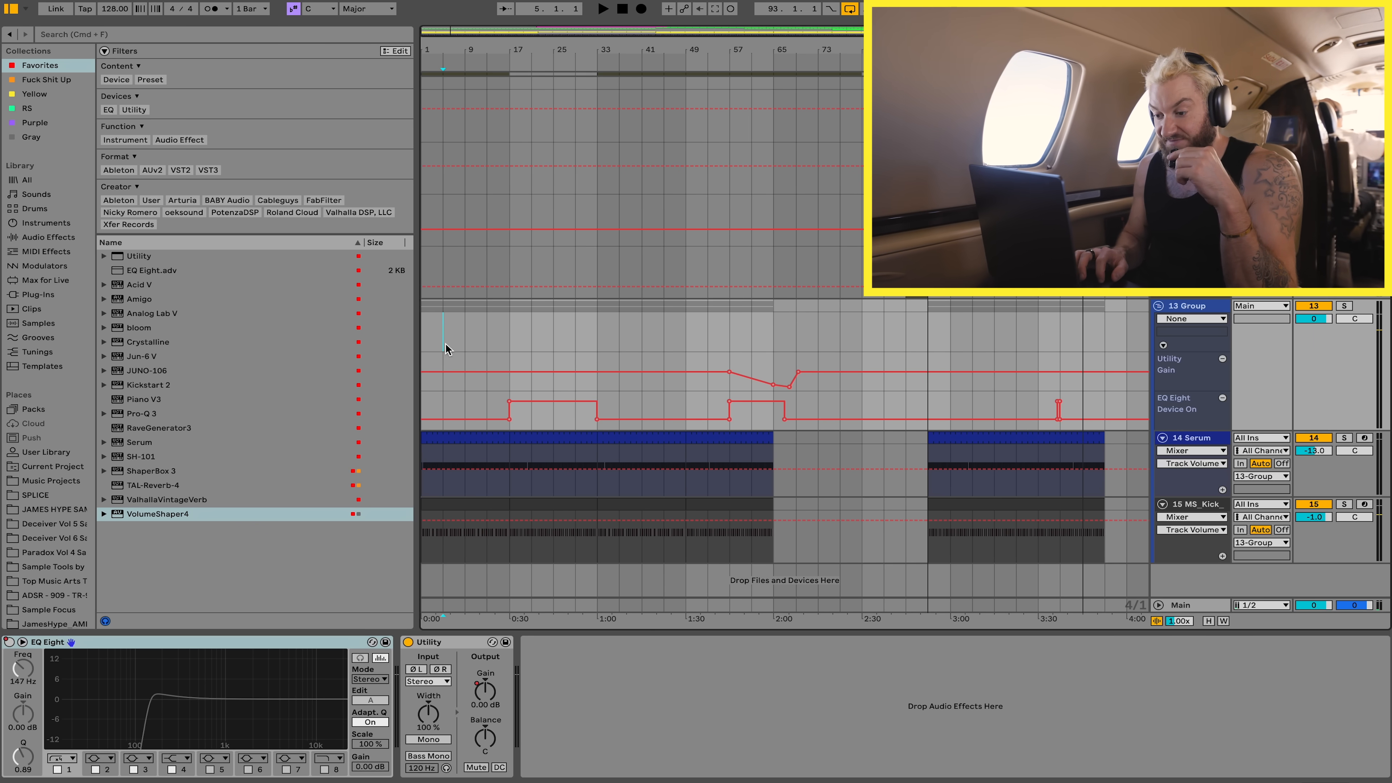
key(plus)
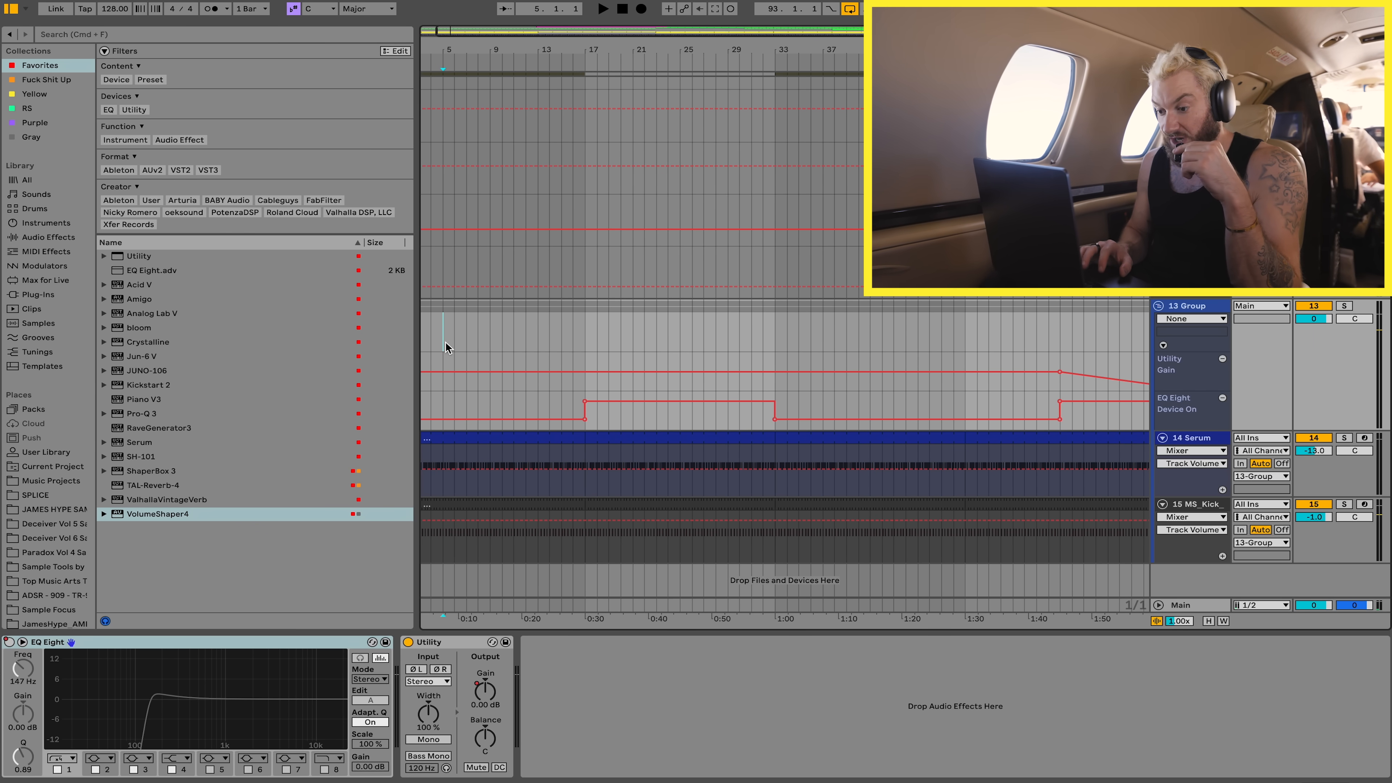
key(space)
click(443, 602)
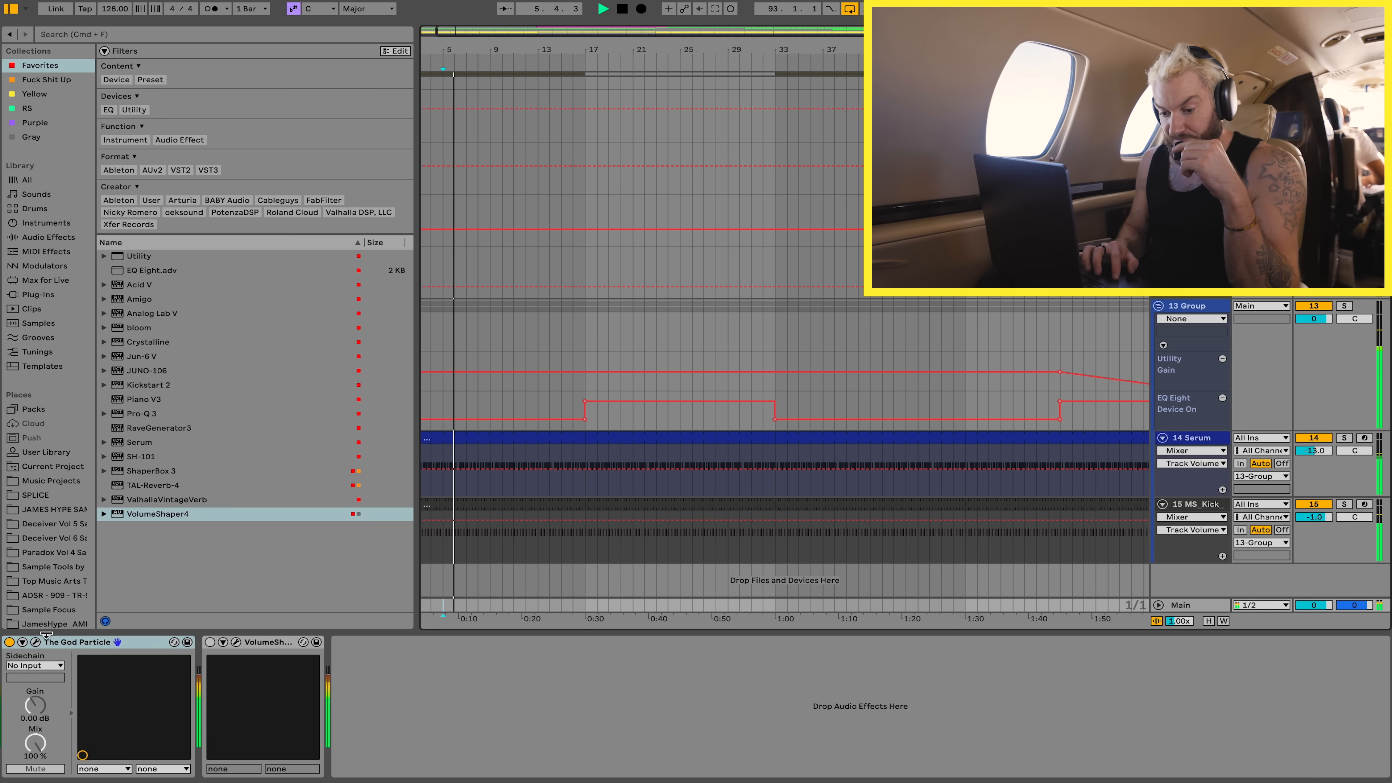
click(35, 642)
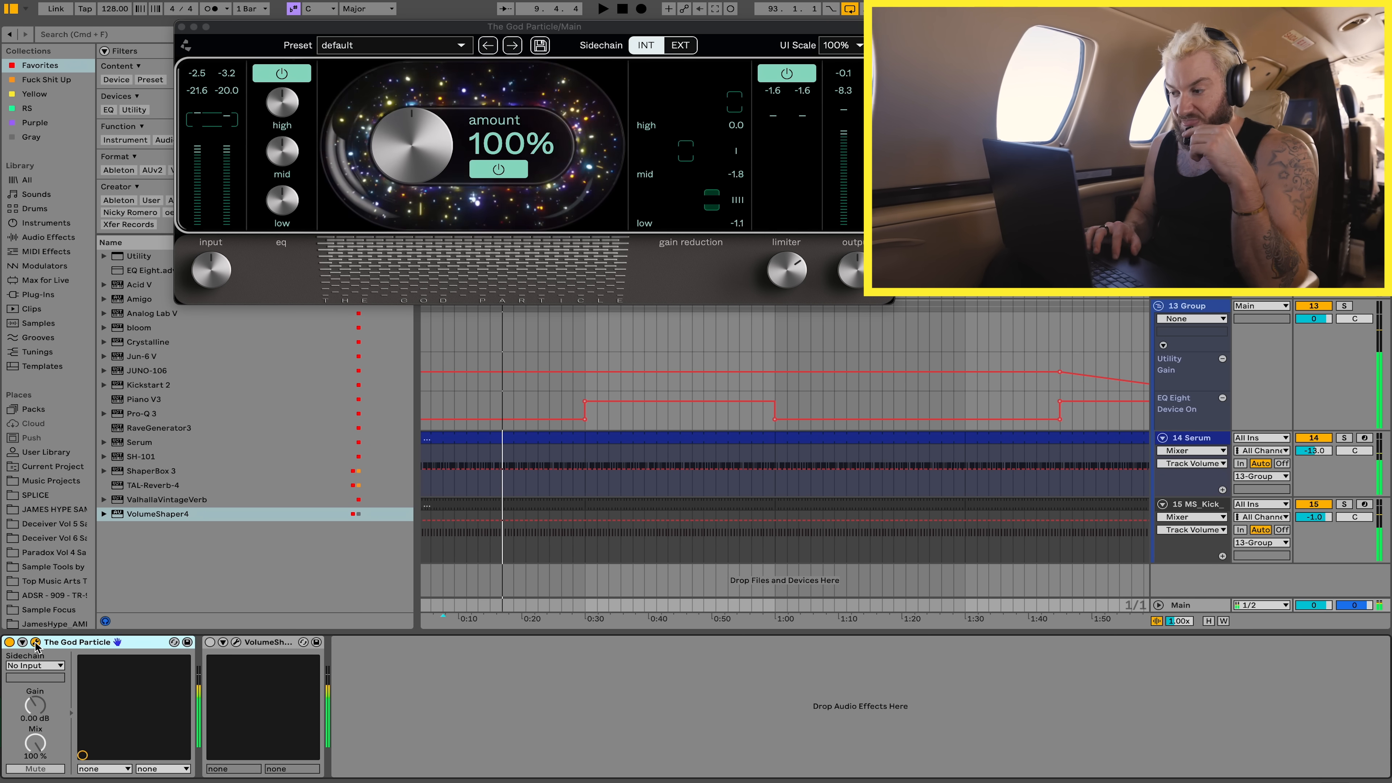
mouse_move(787, 274)
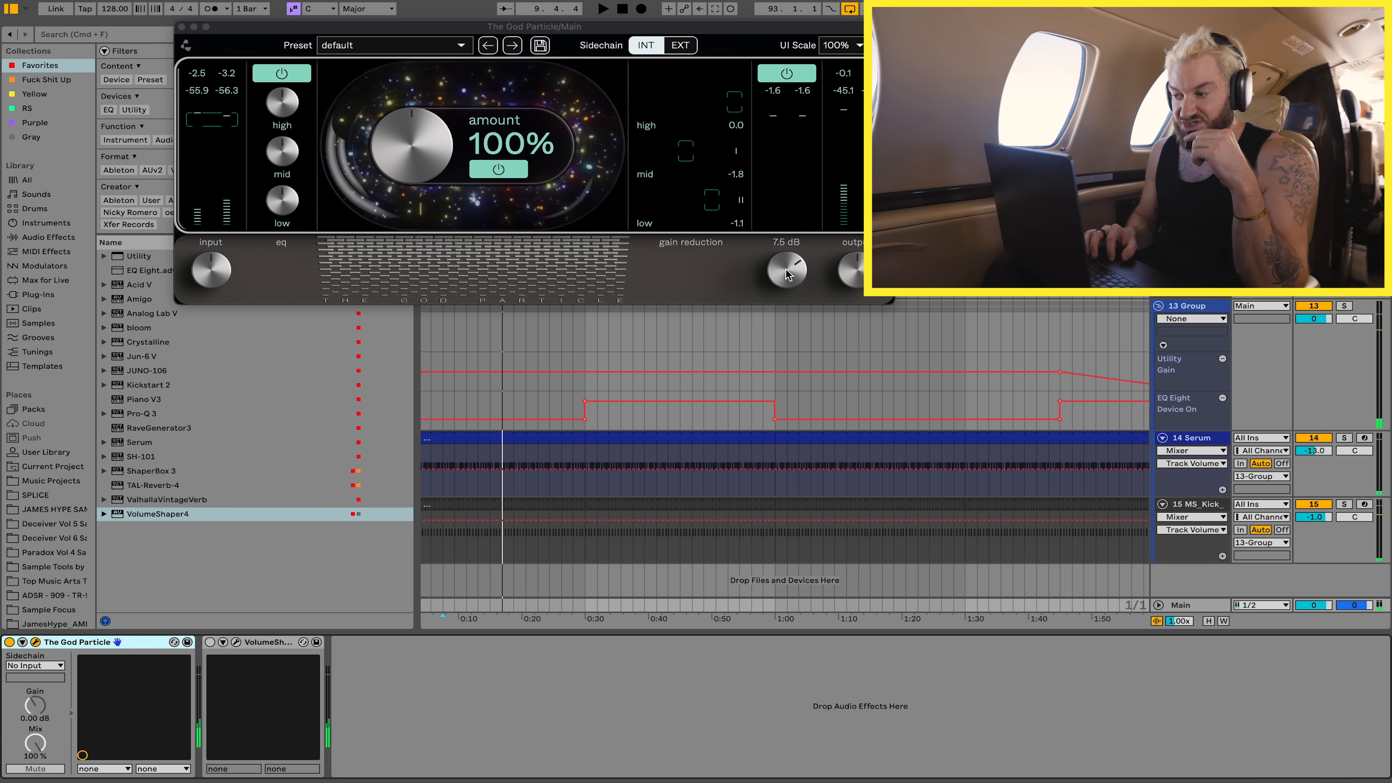
- Open VolumeShaper4 alongside The God Particle on the Main track and play again from bar 5
click(237, 642)
key(space)
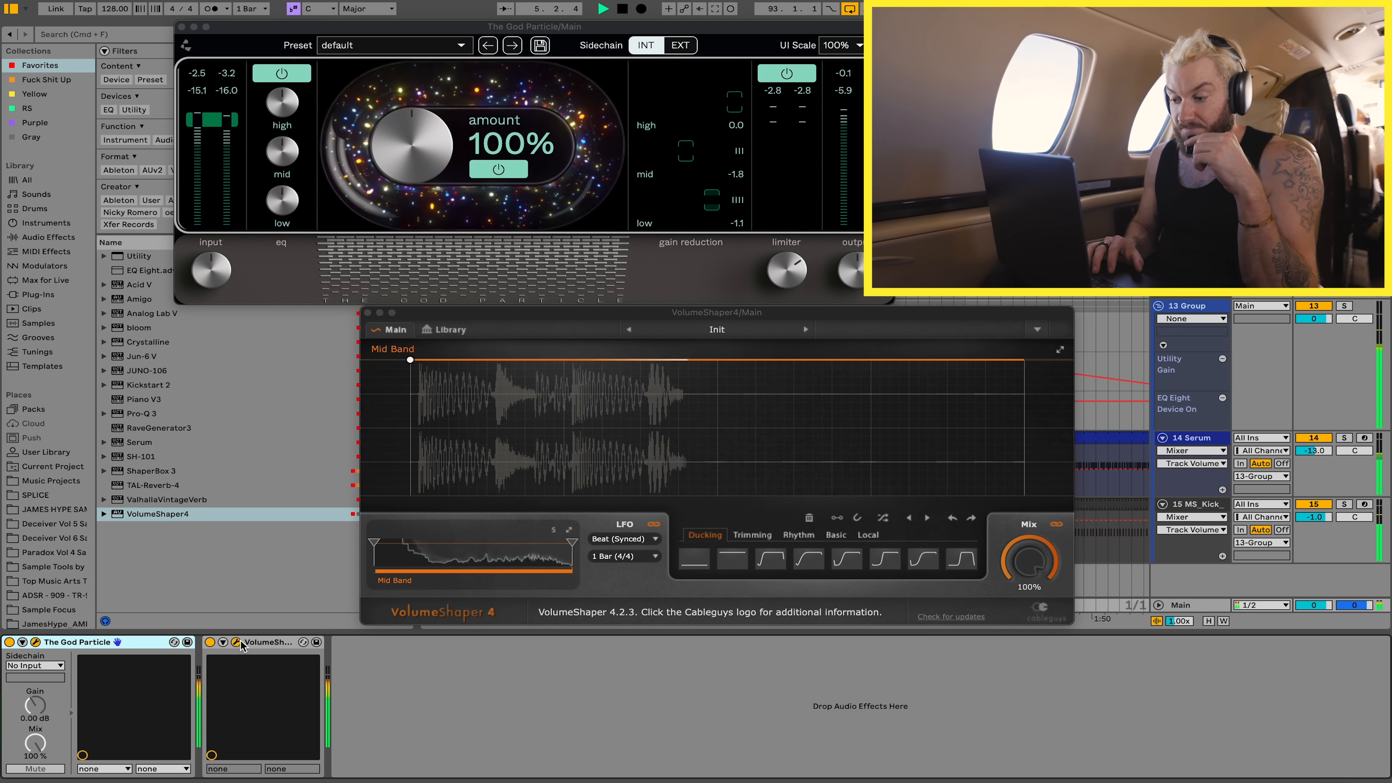